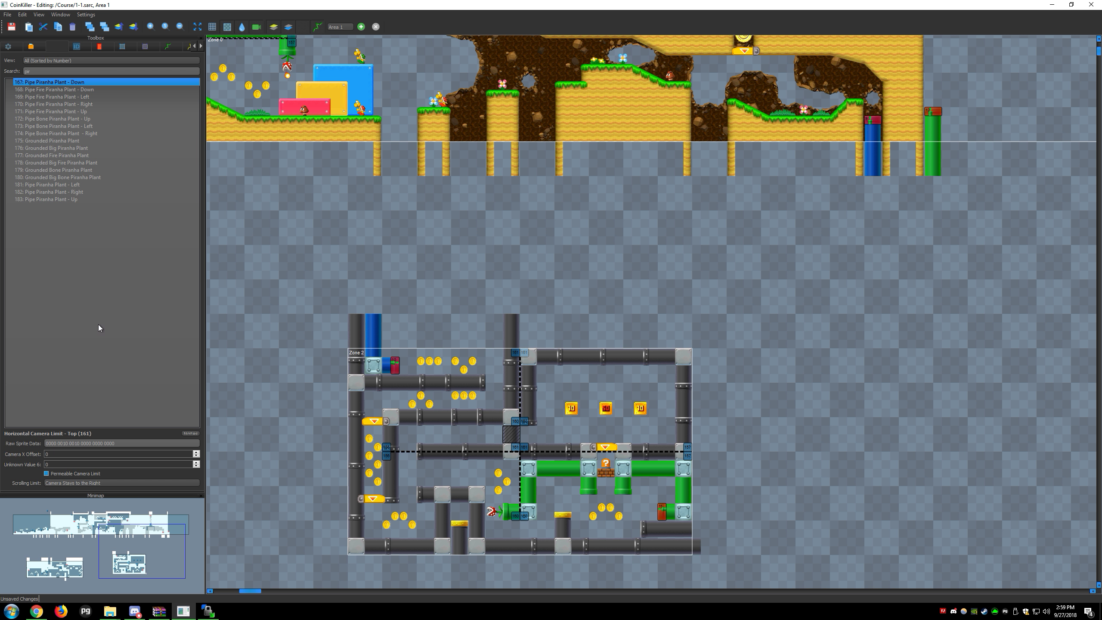
# Search the sprite list for "cam" and place a Vertical Camera Limit Right and a Vertical Camera Limit Left sprite above zone 2
pyautogui.moveTo(545, 311); pyautogui.dragTo(437, 338)
pyautogui.click(286, 236)
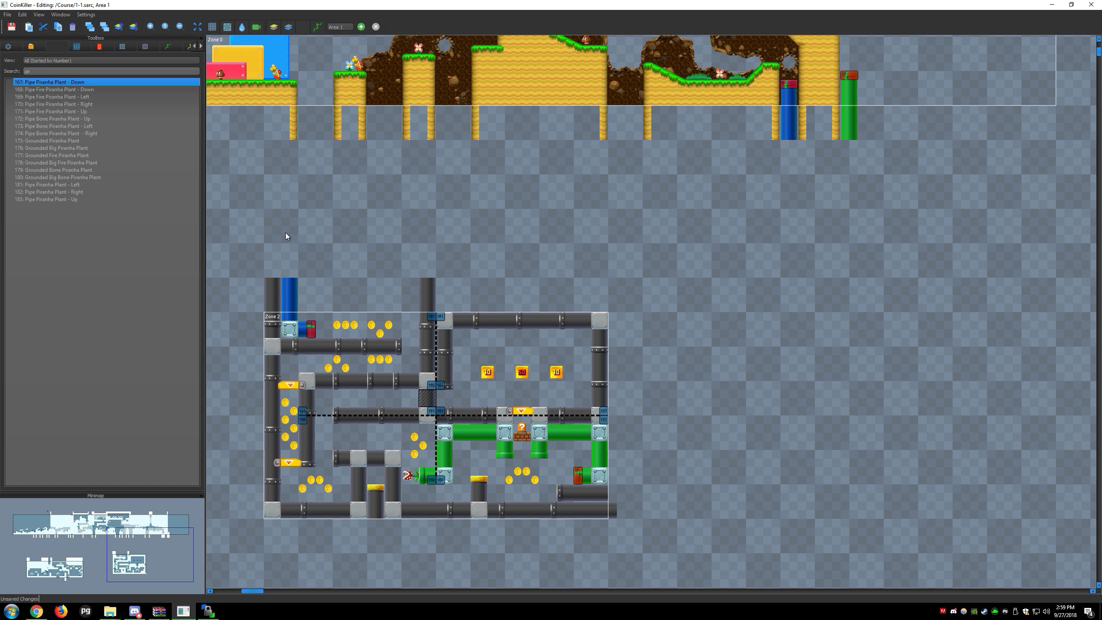
pyautogui.moveTo(105, 70); pyautogui.dragTo(1, 77)
pyautogui.write('cam')
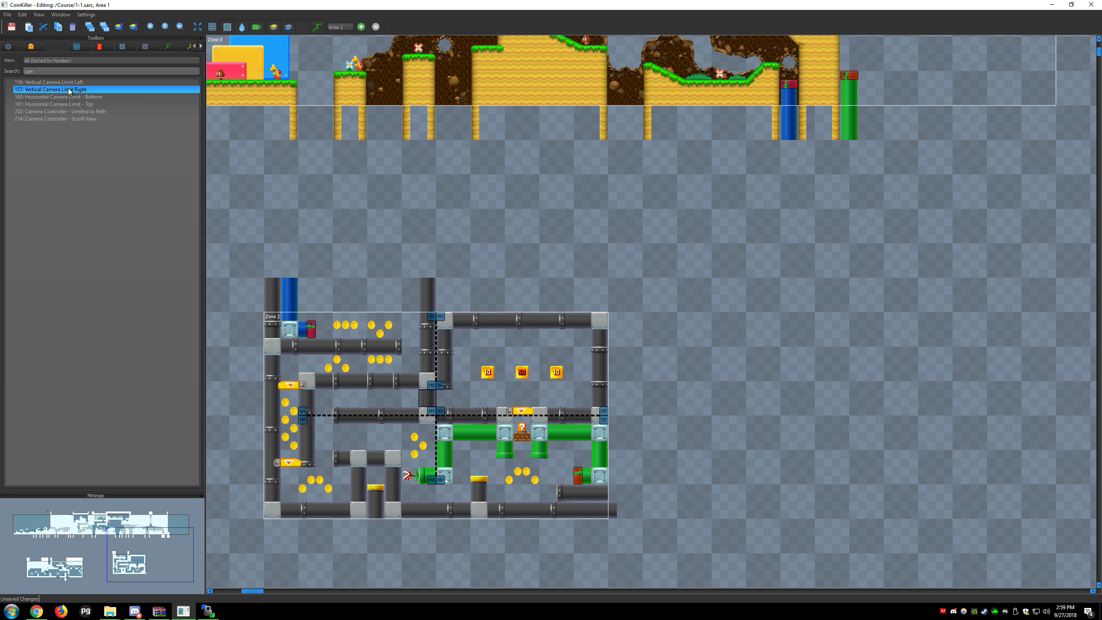
pyautogui.click(68, 89)
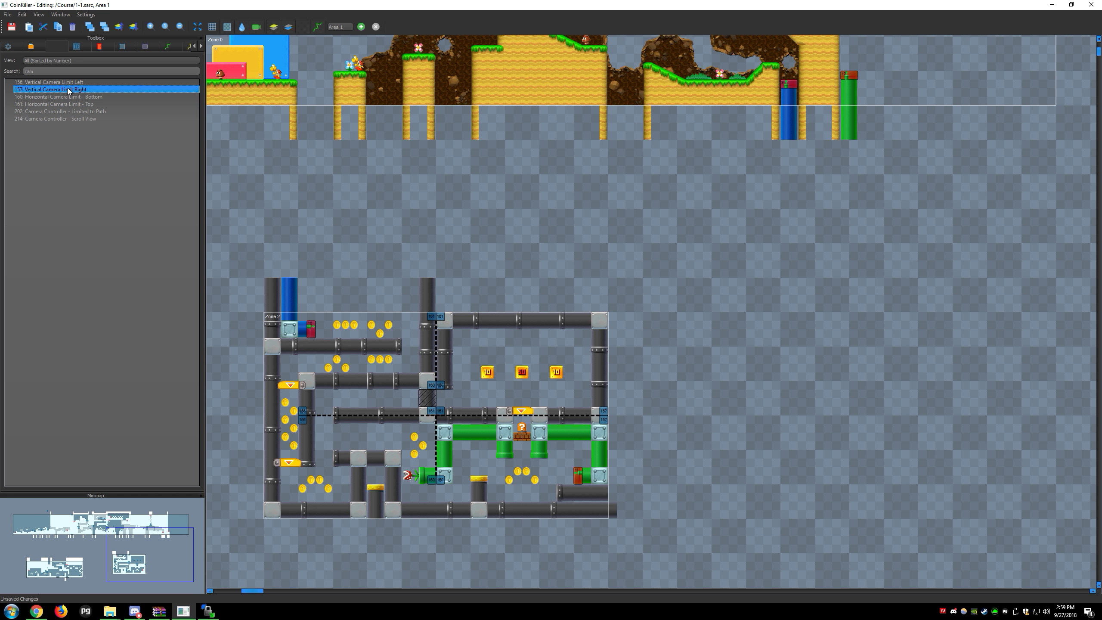
pyautogui.click(345, 200)
pyautogui.click(48, 81)
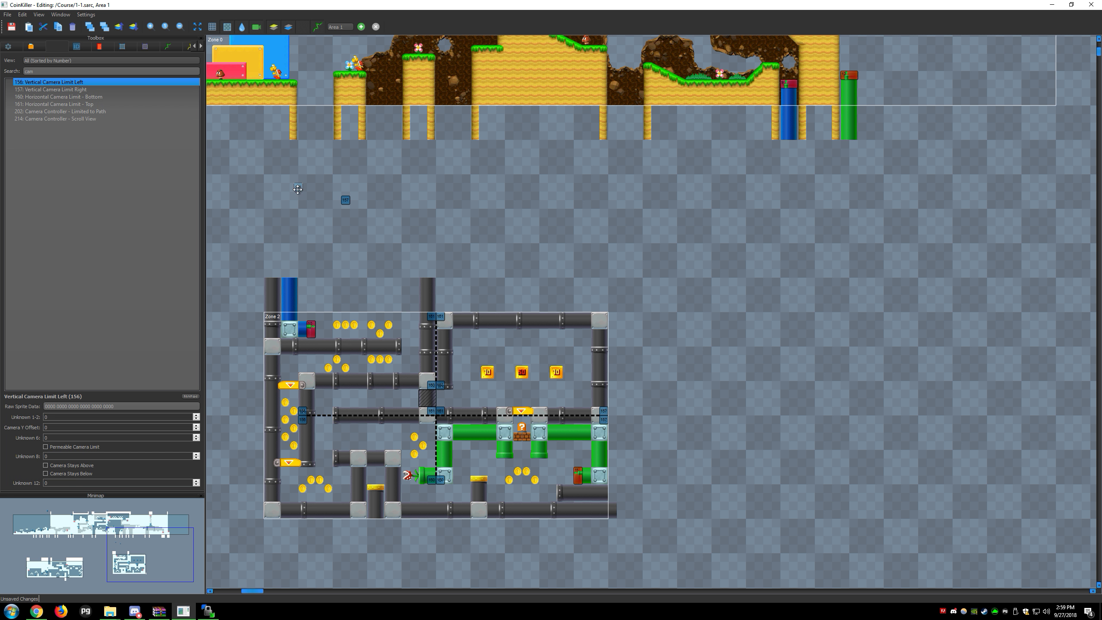
# Align the two vertical camera limit sprites in one row, with the Left limit above zone 2's left side and the Right limit farther right
pyautogui.moveTo(342, 203); pyautogui.dragTo(399, 206)
pyautogui.click(298, 194)
pyautogui.moveTo(299, 193); pyautogui.dragTo(301, 207)
pyautogui.click(396, 203)
pyautogui.click(305, 204)
pyautogui.click(400, 205)
pyautogui.click(312, 221)
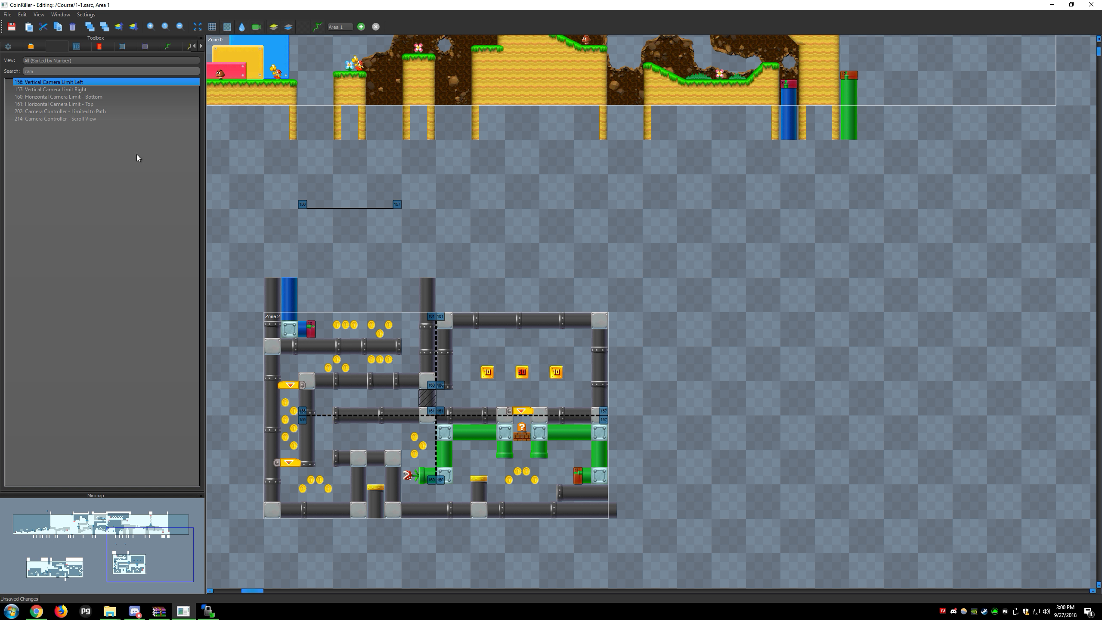
# Place Horizontal Camera Limit Top and Bottom sprites beside the vertical limits and align them in one column, with Top above Bottom
pyautogui.click(89, 104)
pyautogui.rightClick(478, 221)
pyautogui.click(442, 198)
pyautogui.click(104, 97)
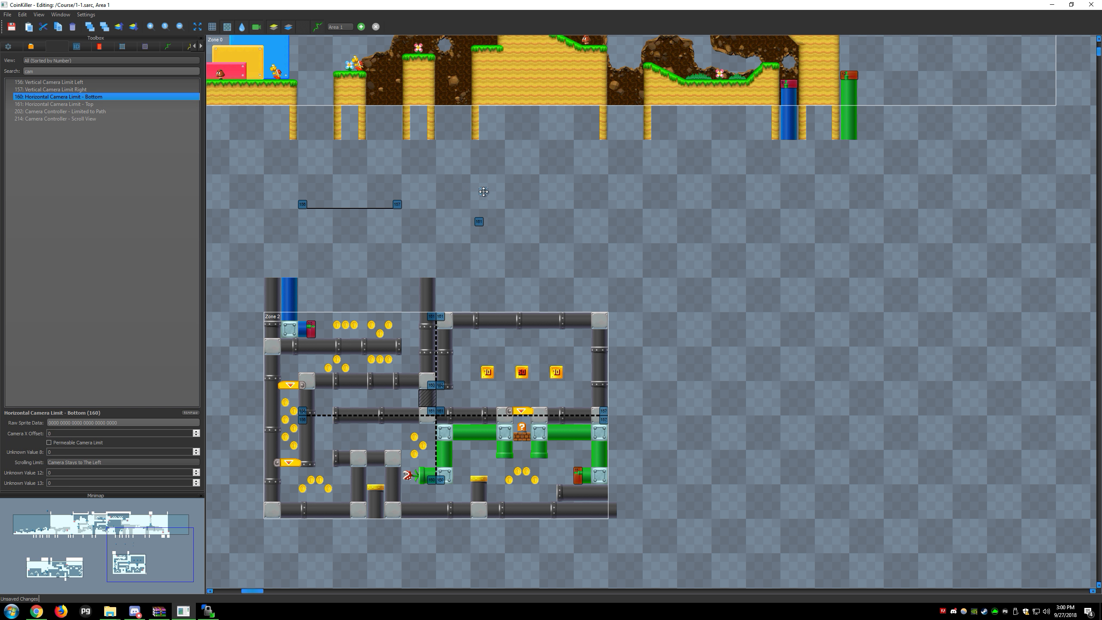
pyautogui.rightClick(474, 192)
pyautogui.moveTo(479, 222)
pyautogui.mouseDown()
pyautogui.moveTo(469, 224)
pyautogui.moveTo(496, 191)
pyautogui.moveTo(464, 198)
pyautogui.moveTo(475, 167)
pyautogui.moveTo(473, 205)
pyautogui.mouseUp()
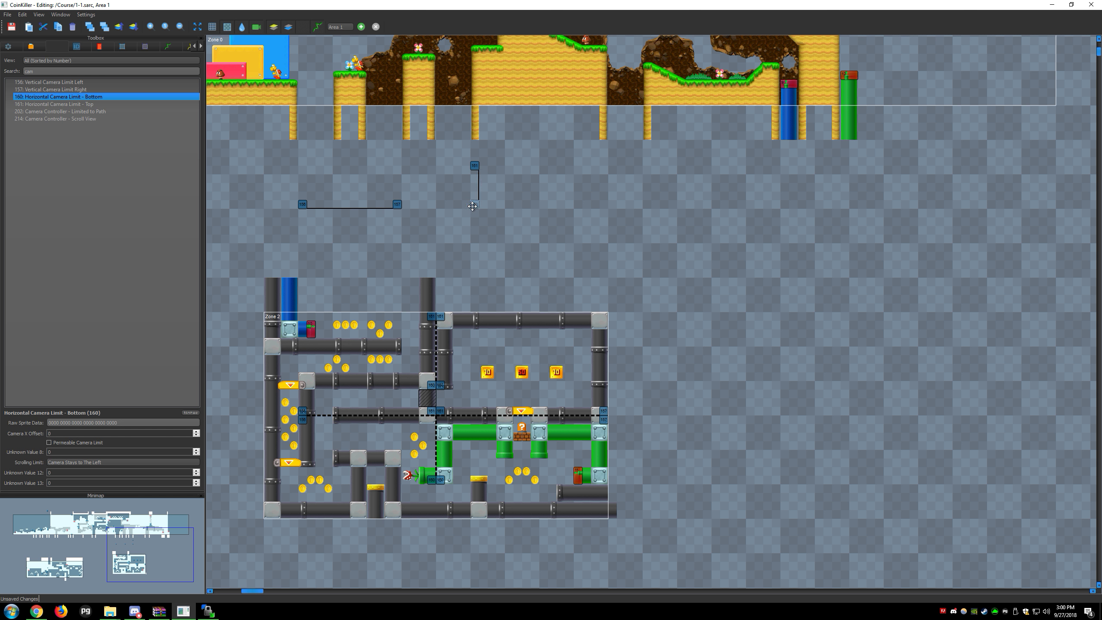
pyautogui.click(472, 176)
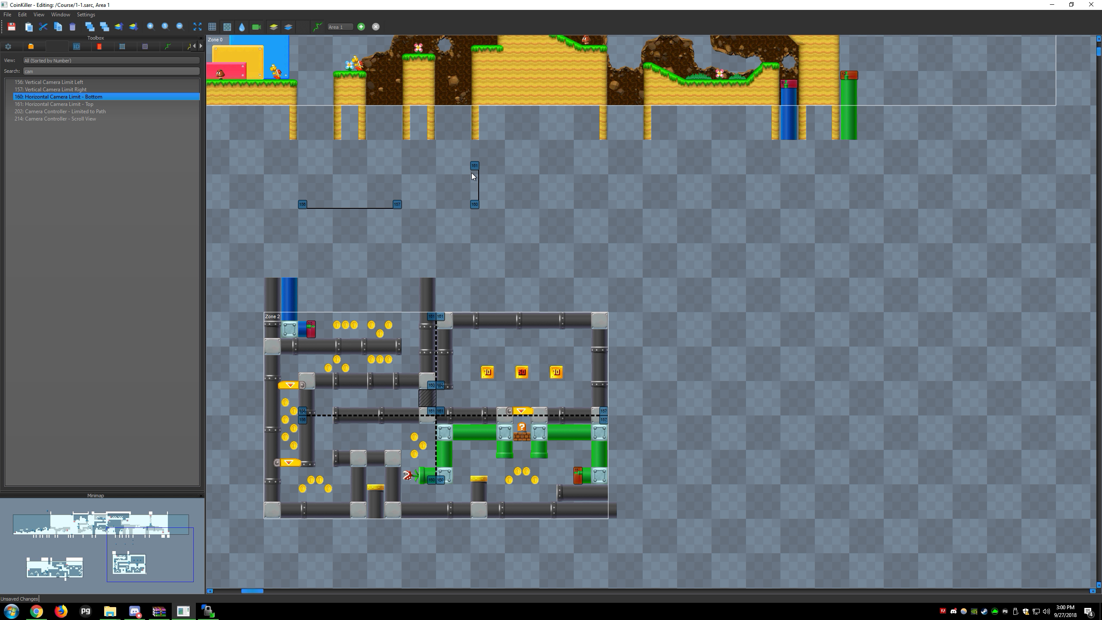
pyautogui.moveTo(475, 166); pyautogui.dragTo(473, 148)
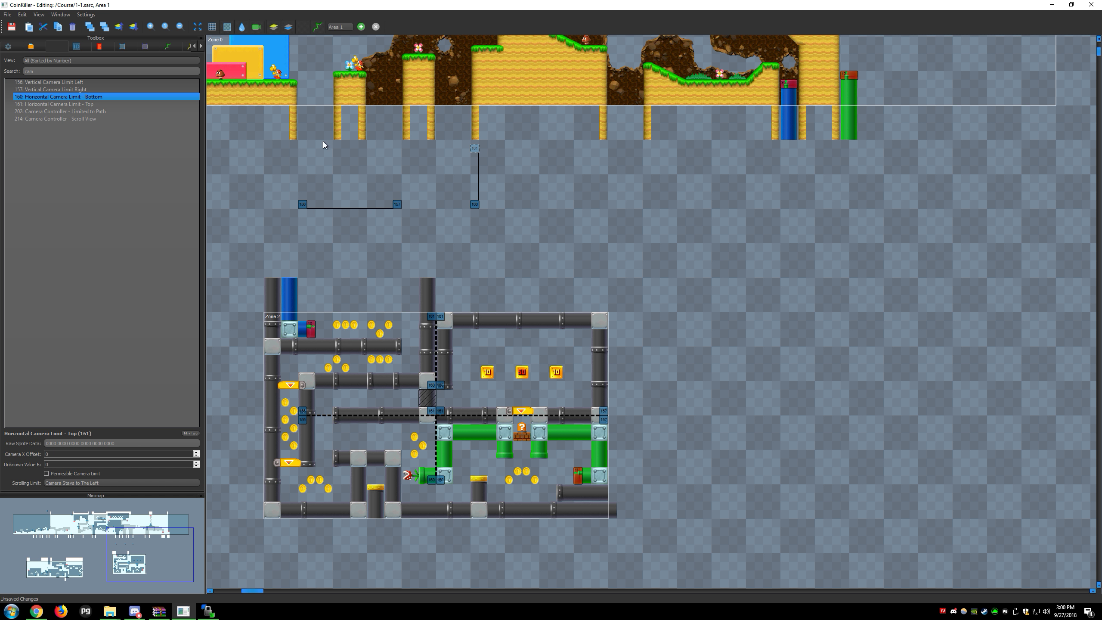
# Examine the properties of the camera limit sprites, including the scrolling limit options of the bottom horizontal limit
pyautogui.click(475, 204)
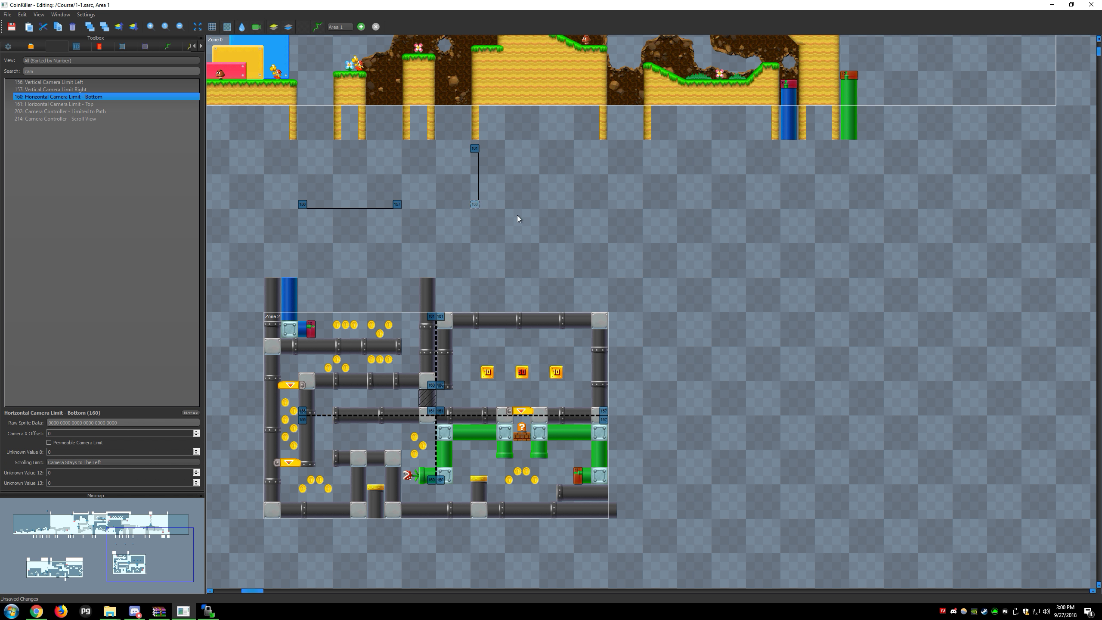
pyautogui.click(475, 148)
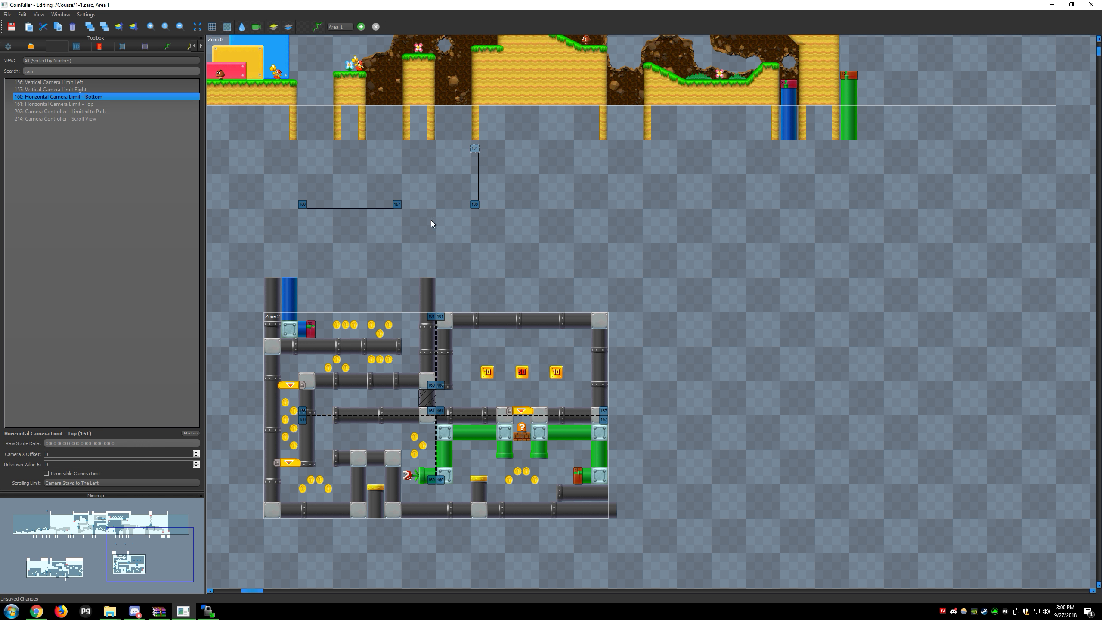
pyautogui.click(396, 205)
pyautogui.click(302, 216)
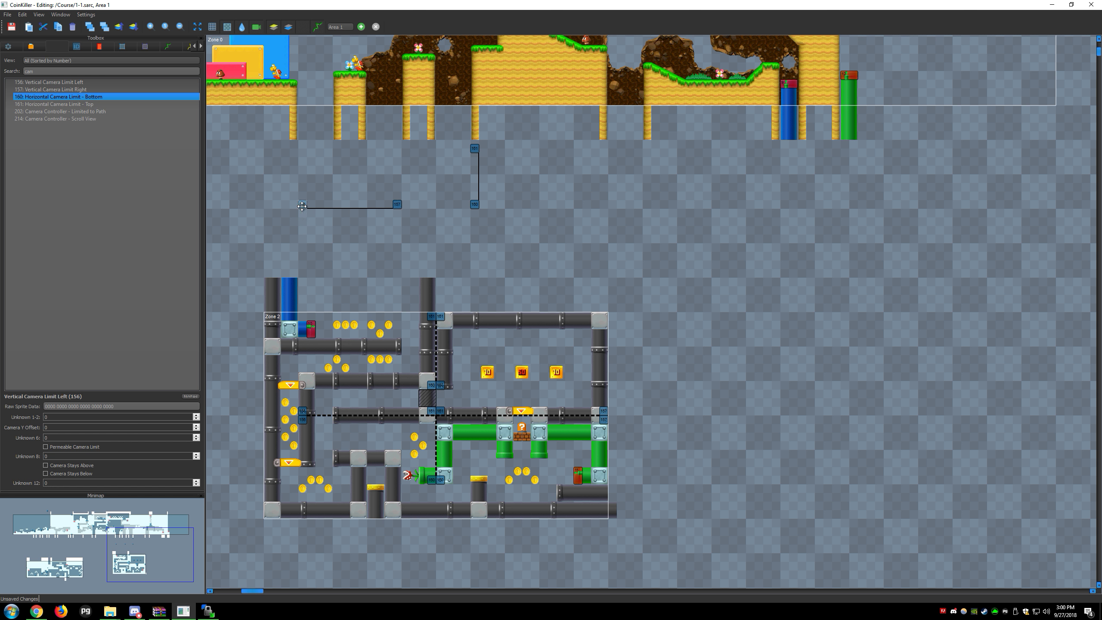
pyautogui.click(303, 207)
pyautogui.click(477, 203)
pyautogui.click(93, 462)
pyautogui.click(93, 469)
pyautogui.click(492, 173)
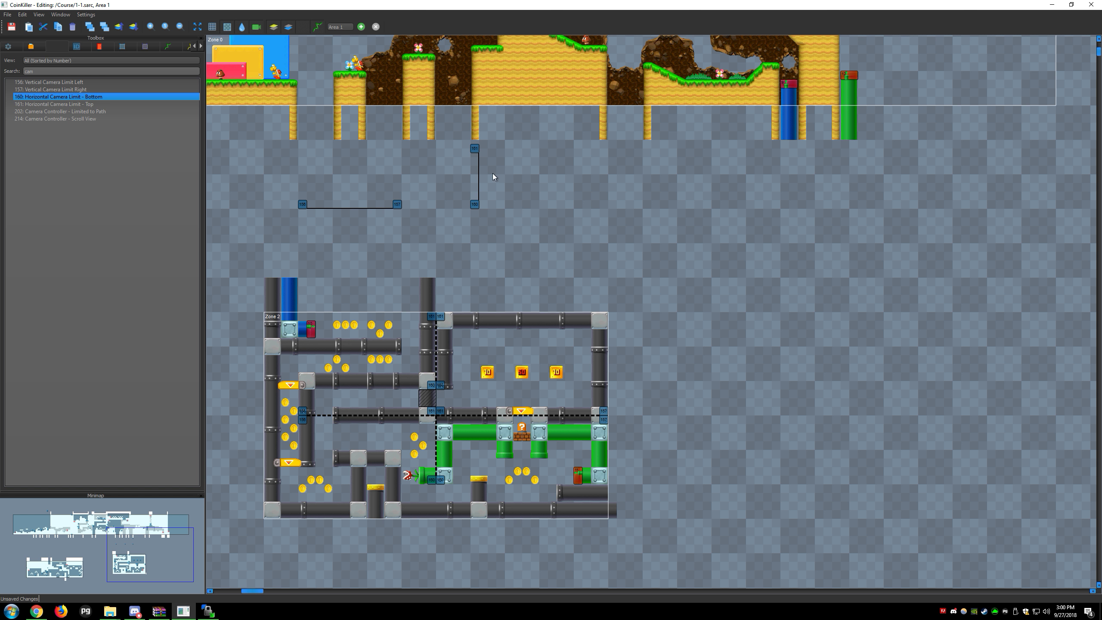
# Move all four camera limit sprites together into the empty area to the right of zone 2
pyautogui.moveTo(496, 148); pyautogui.dragTo(287, 250)
pyautogui.moveTo(307, 207); pyautogui.dragTo(783, 288)
pyautogui.moveTo(646, 252); pyautogui.dragTo(362, 211)
pyautogui.click(511, 348)
pyautogui.moveTo(516, 344); pyautogui.dragTo(475, 316)
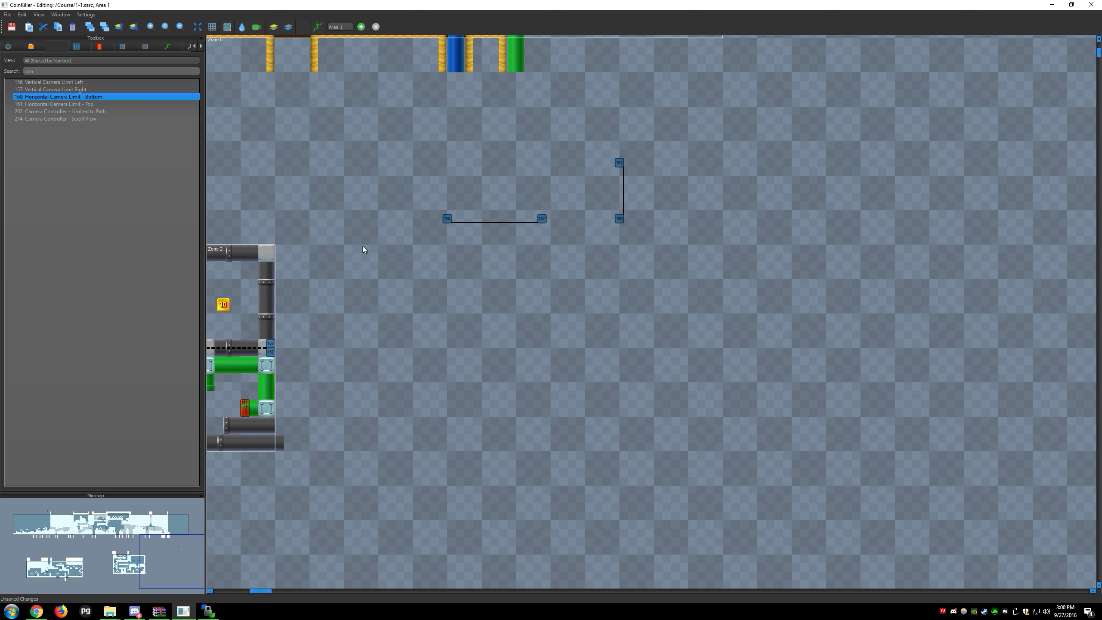
# Add a new zone at 3008,1152 in the empty area to the right of zone 2
pyautogui.click(210, 251)
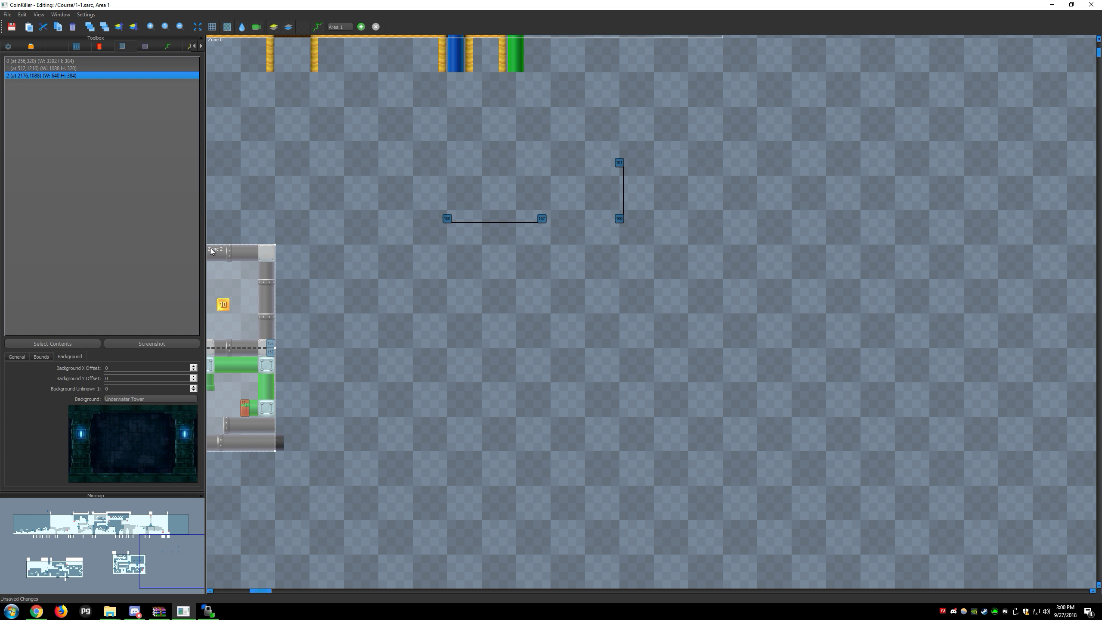
pyautogui.rightClick(433, 299)
pyautogui.moveTo(434, 299); pyautogui.dragTo(465, 331)
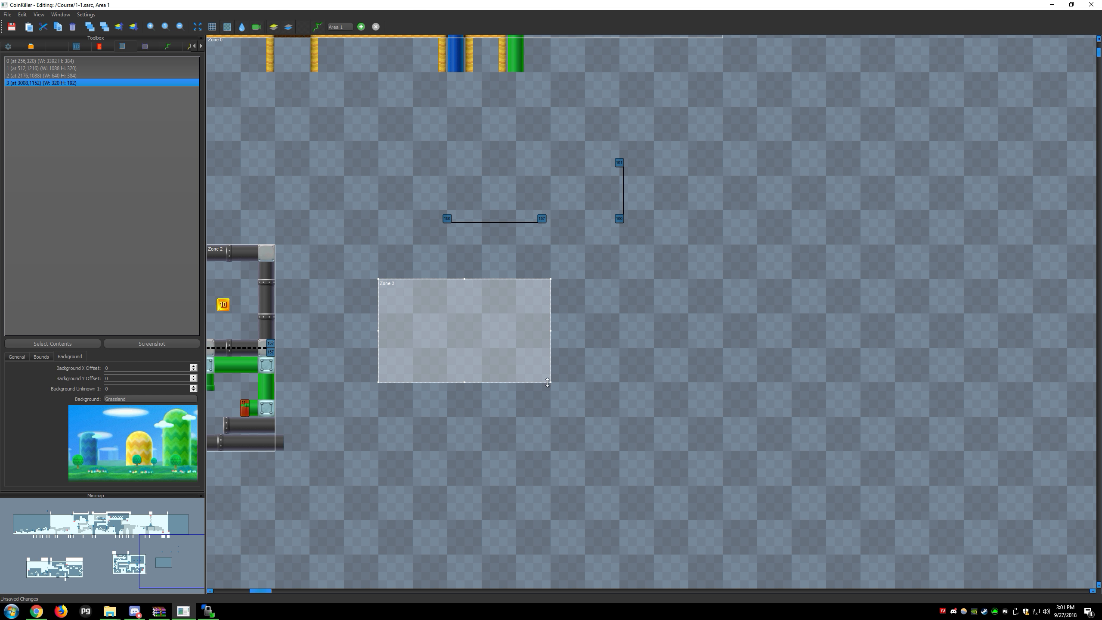
# Resize the new zone to 512 wide and 384 high, keeping its upper-left corner in place
pyautogui.moveTo(551, 382); pyautogui.dragTo(496, 349)
pyautogui.moveTo(391, 285); pyautogui.dragTo(344, 274)
pyautogui.moveTo(549, 382)
pyautogui.mouseDown()
pyautogui.moveTo(564, 389)
pyautogui.moveTo(544, 373)
pyautogui.mouseUp()
pyautogui.moveTo(549, 331)
pyautogui.mouseDown()
pyautogui.moveTo(634, 331)
pyautogui.moveTo(527, 335)
pyautogui.moveTo(542, 336)
pyautogui.mouseUp()
pyautogui.moveTo(498, 388); pyautogui.dragTo(498, 456)
pyautogui.moveTo(550, 365); pyautogui.dragTo(629, 365)
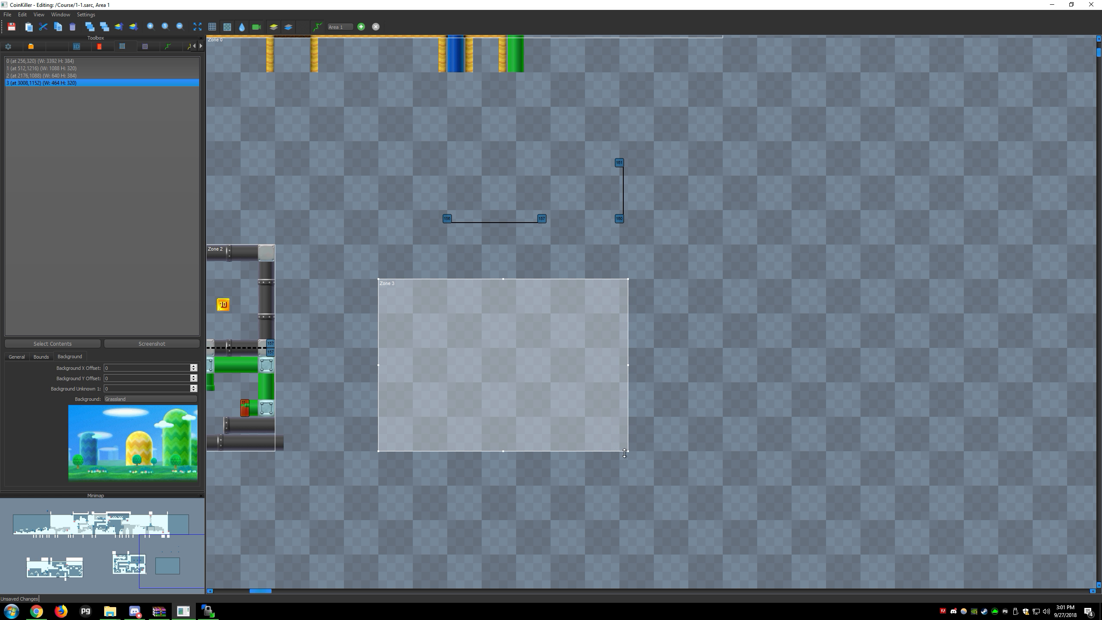
pyautogui.moveTo(629, 453); pyautogui.dragTo(653, 487)
# Move the horizontal limit sprites to the right edge of a temporary 320 by 192 zone at zone 3's upper-left corner, and delete that zone
pyautogui.click(718, 275)
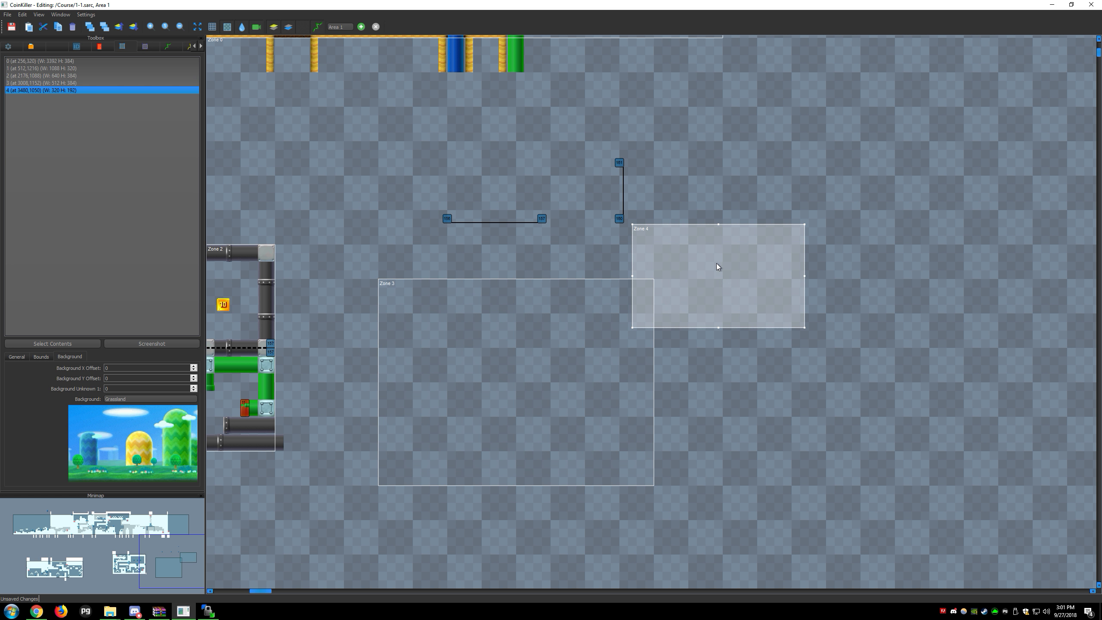
pyautogui.moveTo(643, 230); pyautogui.dragTo(388, 285)
pyautogui.moveTo(616, 221); pyautogui.dragTo(569, 338)
pyautogui.moveTo(618, 168); pyautogui.dragTo(545, 284)
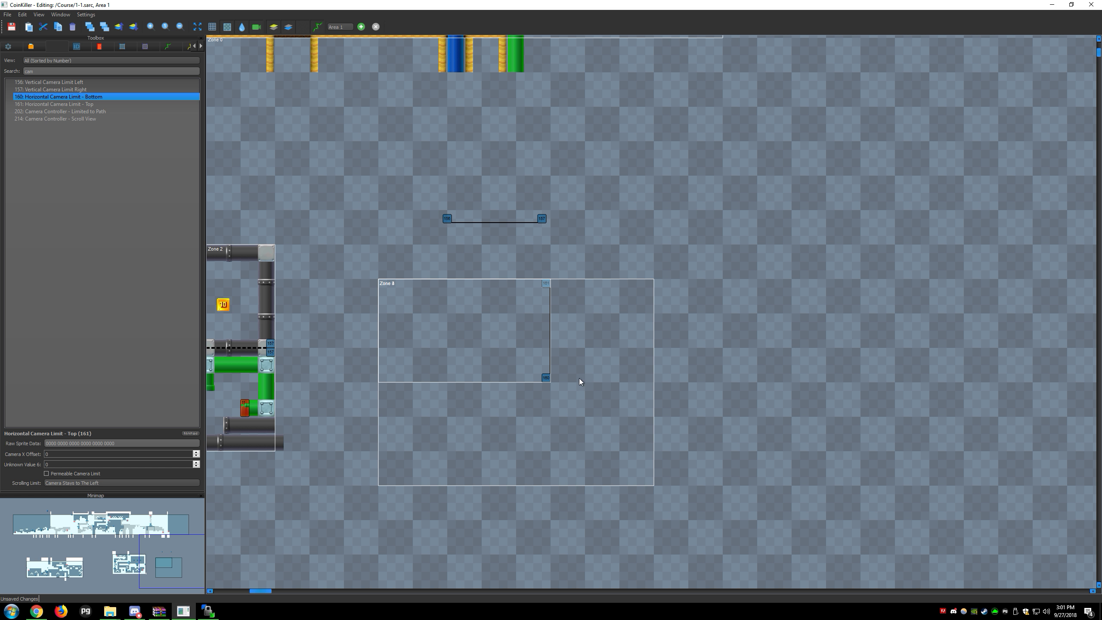
pyautogui.moveTo(545, 378)
pyautogui.mouseDown()
pyautogui.moveTo(544, 361)
pyautogui.moveTo(542, 380)
pyautogui.mouseUp()
pyautogui.moveTo(393, 290); pyautogui.dragTo(627, 184)
pyautogui.press('Delete')
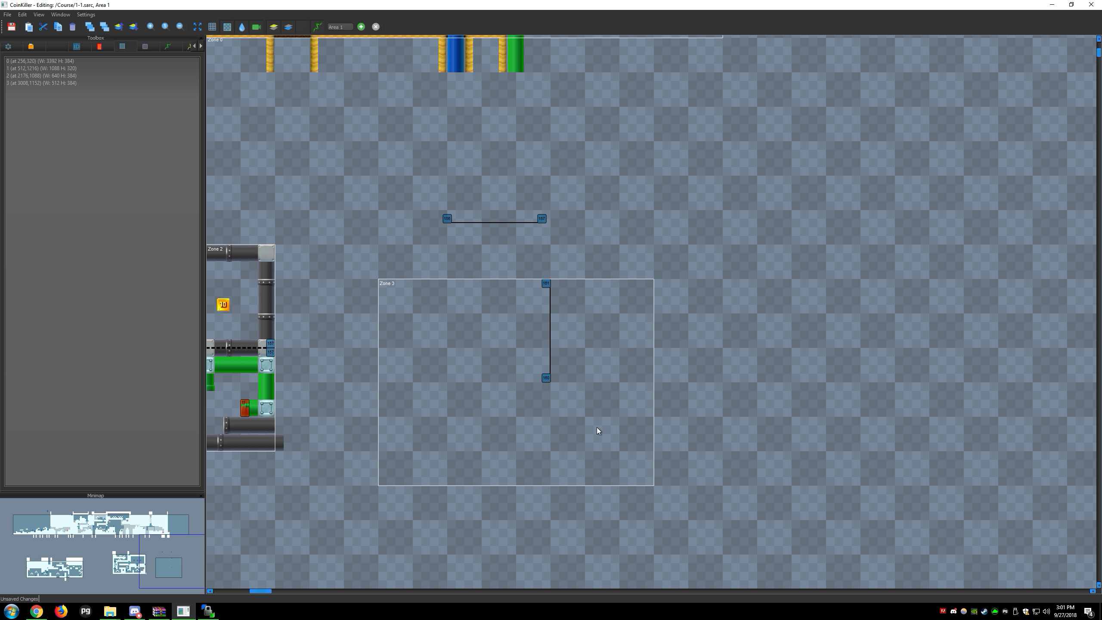
# Shift both horizontal limit sprites slightly left and compare their position with a temporary 320 by 192 zone
pyautogui.moveTo(545, 379); pyautogui.dragTo(536, 379)
pyautogui.moveTo(546, 284); pyautogui.dragTo(537, 283)
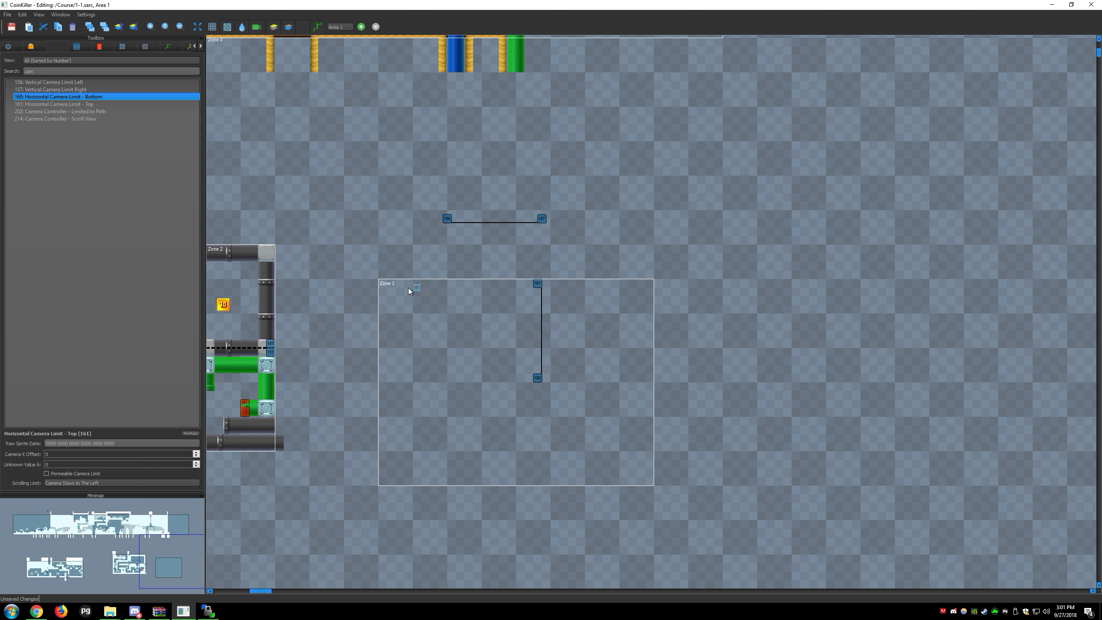
pyautogui.click(420, 291)
pyautogui.click(400, 291)
pyautogui.rightClick(417, 301)
pyautogui.moveTo(429, 309); pyautogui.dragTo(463, 330)
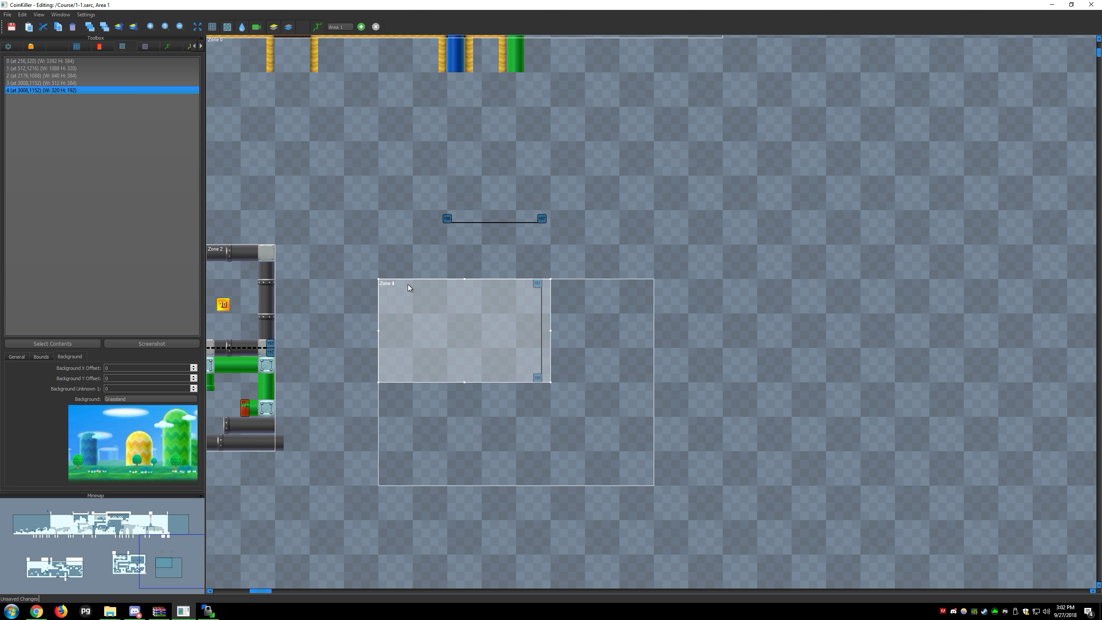
pyautogui.press('Delete')
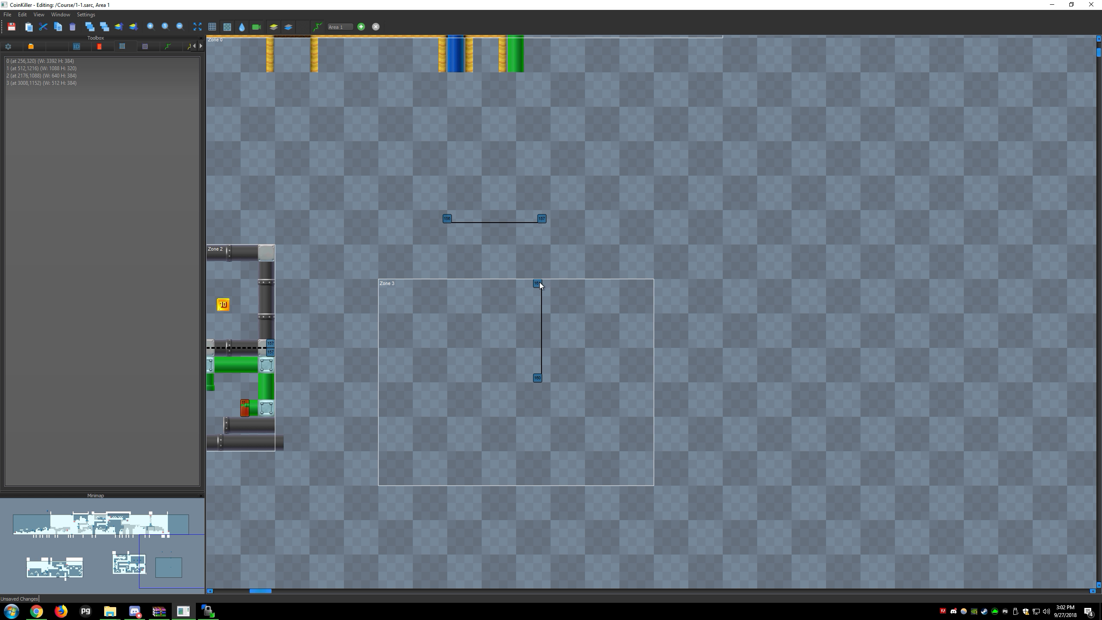
# Move both horizontal limit sprites back slightly right so their line sits 320 units from zone 3's left edge
pyautogui.moveTo(540, 282); pyautogui.dragTo(548, 283)
pyautogui.click(536, 377)
pyautogui.moveTo(536, 378); pyautogui.dragTo(544, 377)
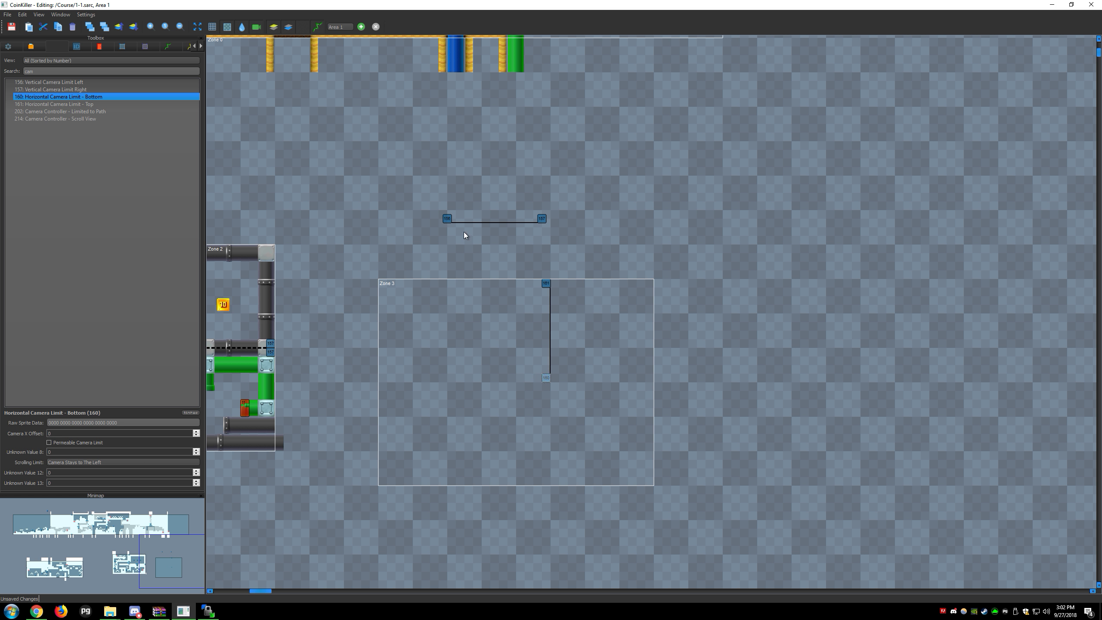
# Move the vertical limit sprites into zone 3, level with the bottom horizontal limit, starting at the zone's left edge
pyautogui.moveTo(445, 218); pyautogui.dragTo(381, 378)
pyautogui.moveTo(547, 224); pyautogui.dragTo(525, 384)
# Compare the camera limit lines with a temporary 320 by 192 zone at zone 3's upper-left corner, and remove that zone
pyautogui.click(386, 280)
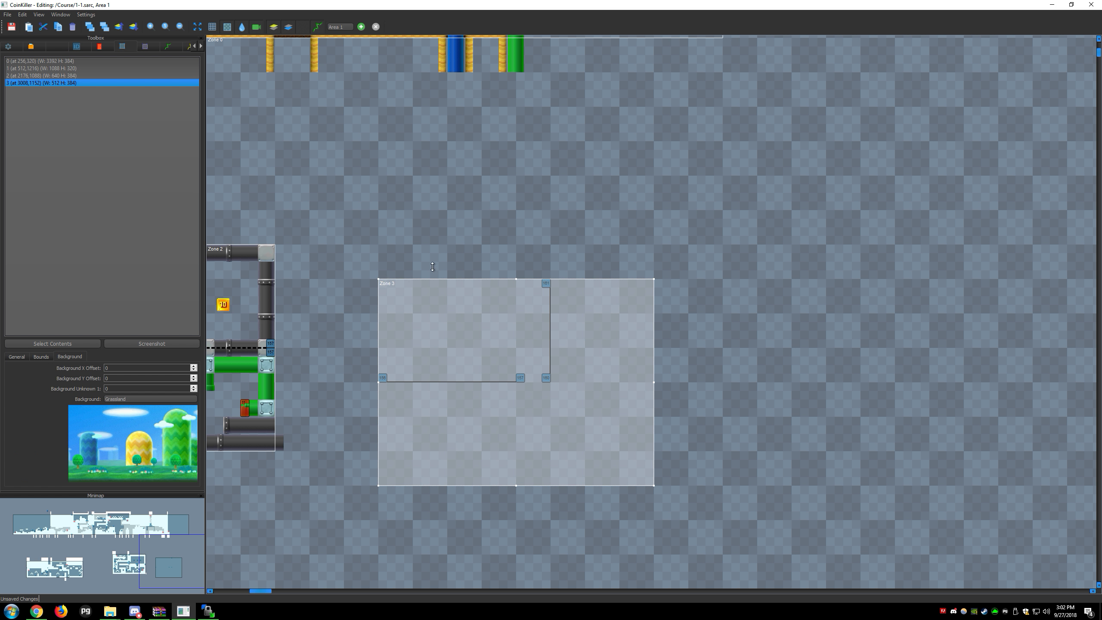
pyautogui.rightClick(432, 264)
pyautogui.moveTo(380, 240); pyautogui.dragTo(389, 281)
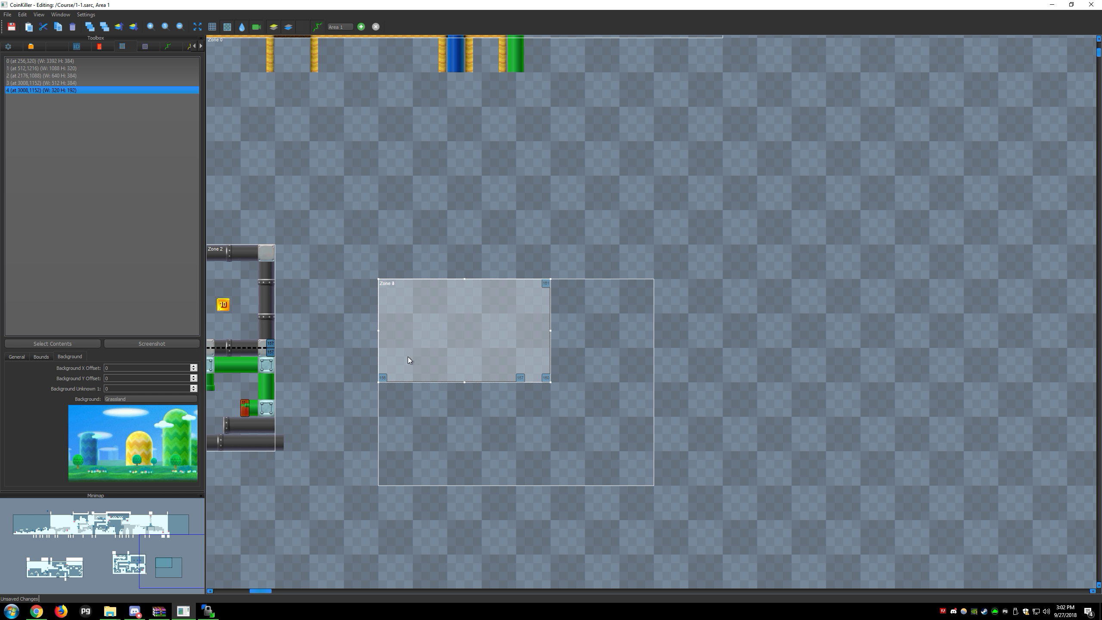
pyautogui.moveTo(382, 379); pyautogui.dragTo(384, 392)
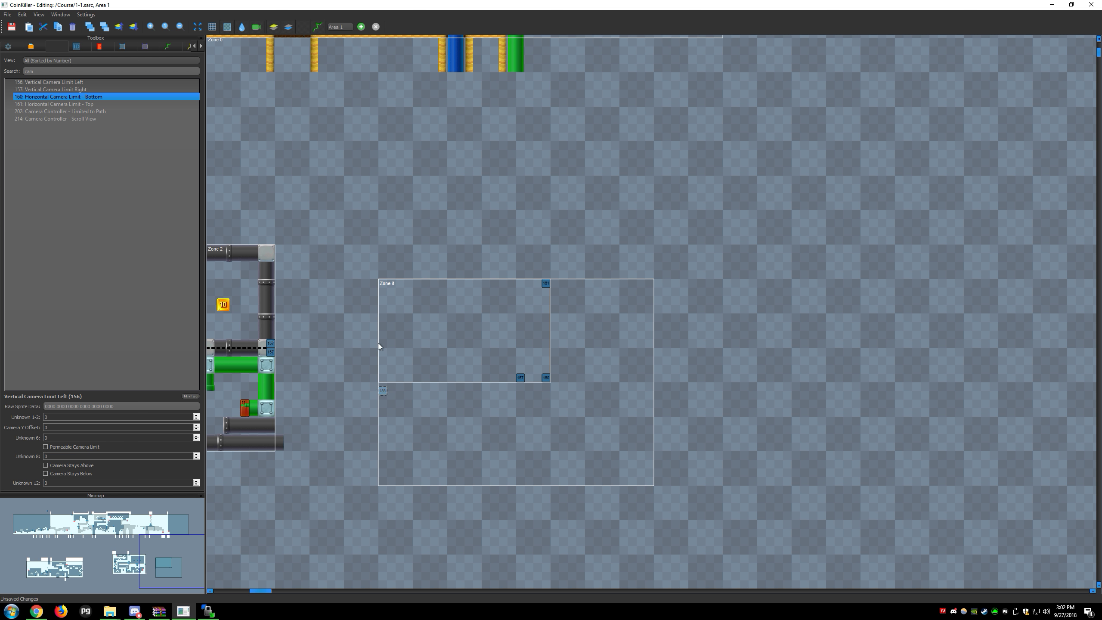
pyautogui.moveTo(386, 389); pyautogui.dragTo(385, 377)
pyautogui.click(394, 287)
pyautogui.click(485, 326)
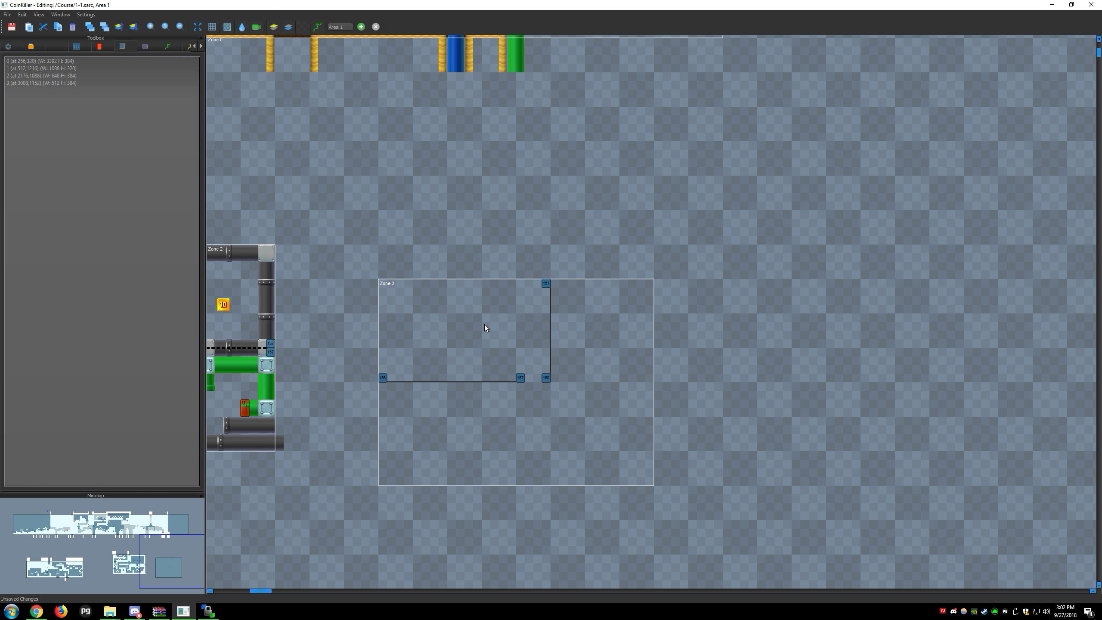
# Enable Permeable Camera Limit on both the bottom and top horizontal camera limit sprites in zone 3
pyautogui.click(545, 285)
pyautogui.click(412, 379)
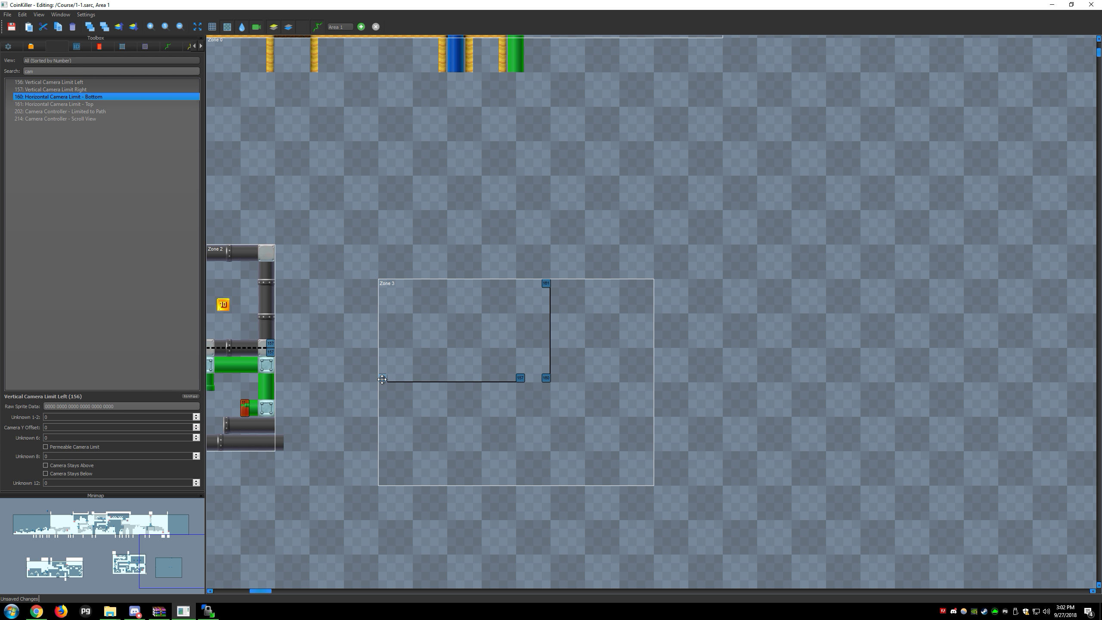
pyautogui.moveTo(83, 449)
pyautogui.click(547, 283)
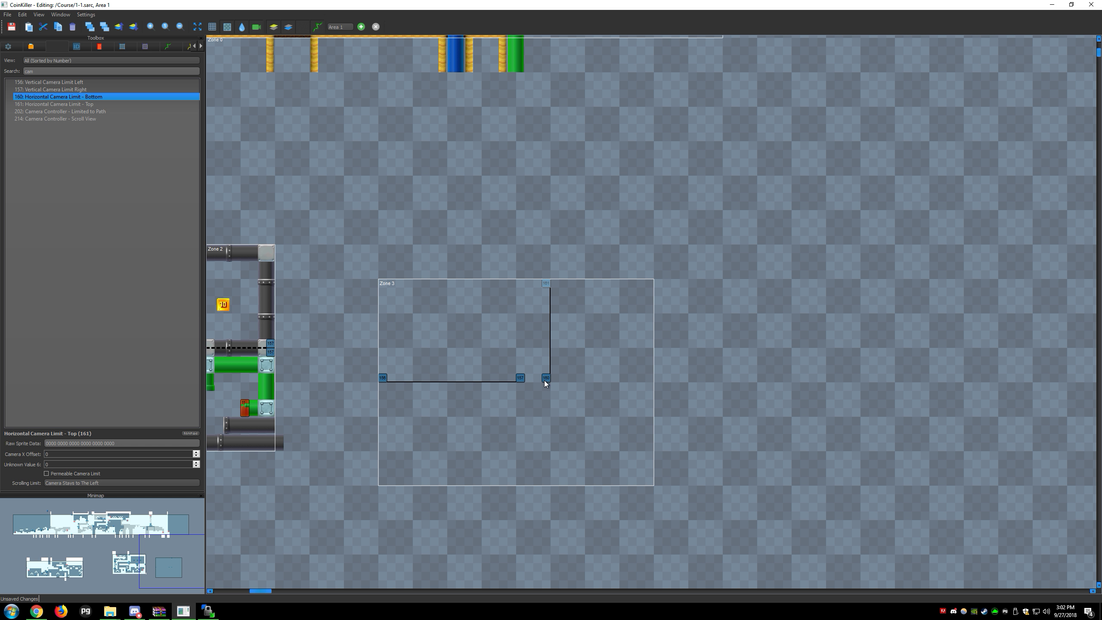
pyautogui.click(546, 377)
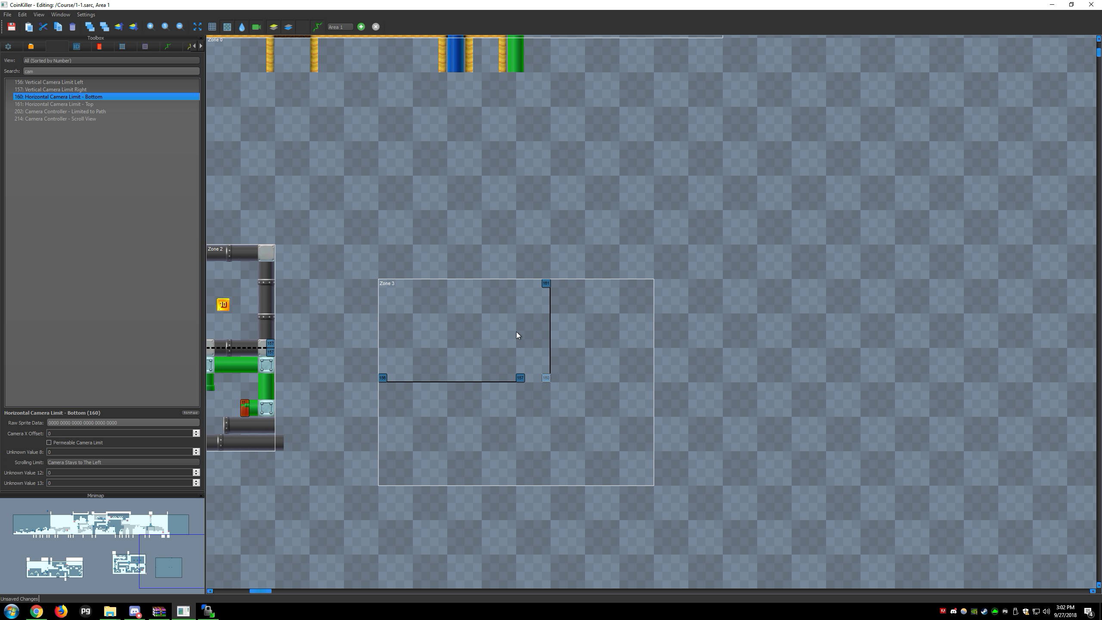
pyautogui.click(80, 443)
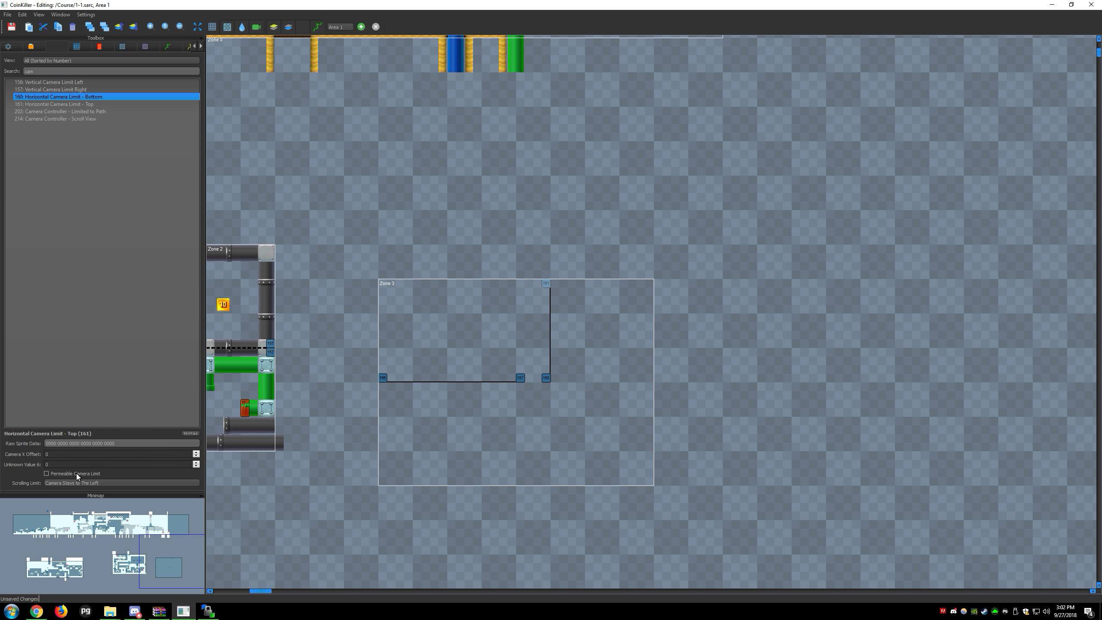
pyautogui.click(565, 356)
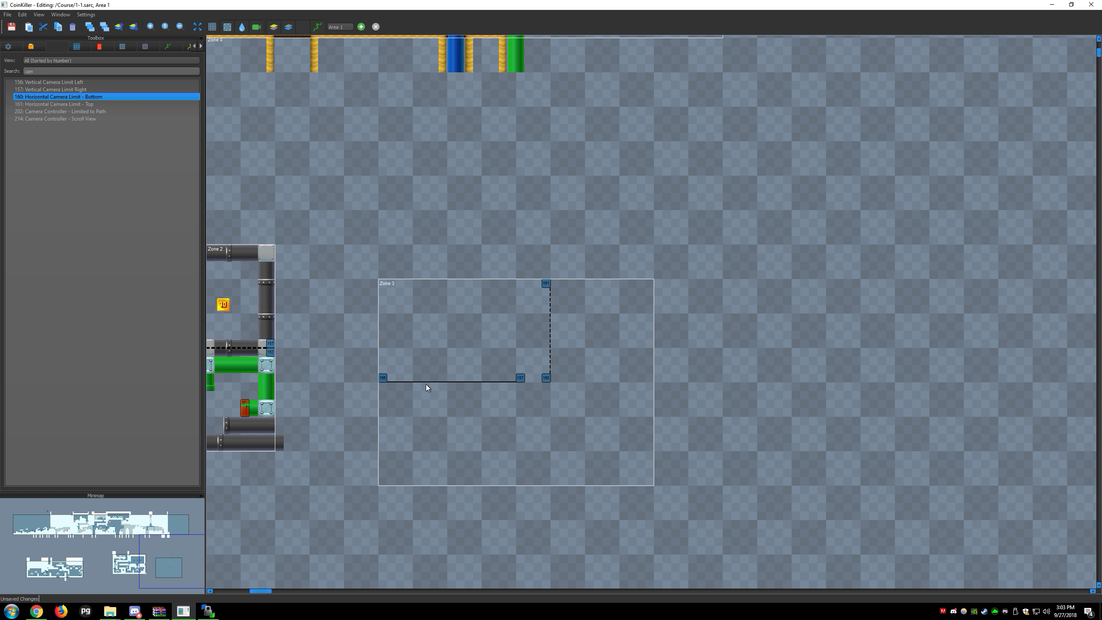
# Set the scrolling limit of both the bottom and top horizontal camera limits to Camera Stays to the Right
pyautogui.click(546, 376)
pyautogui.click(87, 462)
pyautogui.click(86, 475)
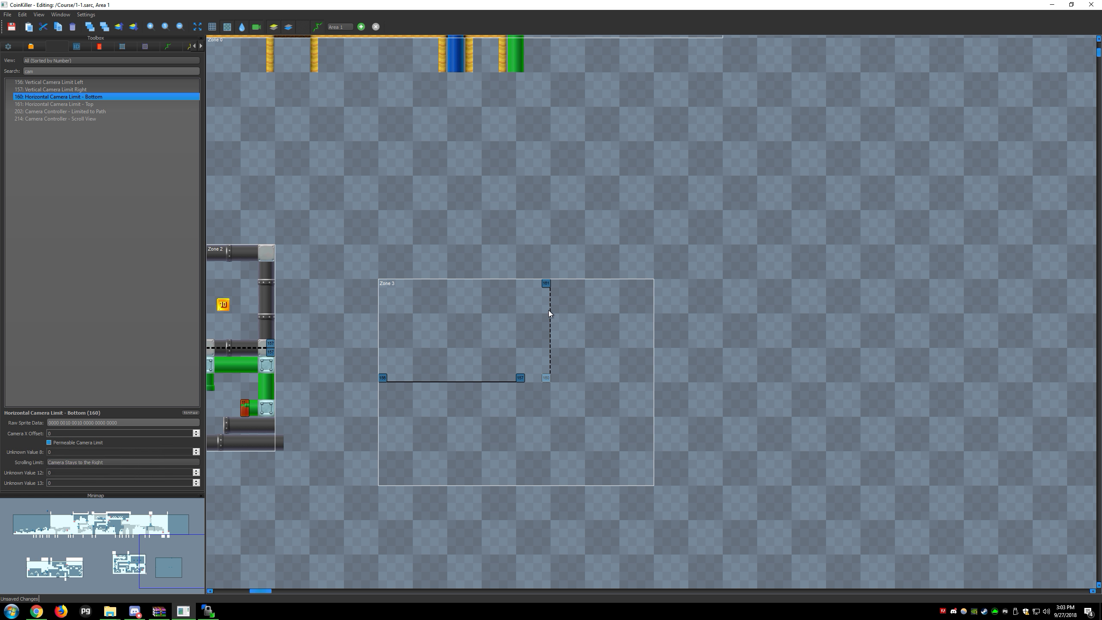
pyautogui.click(545, 284)
pyautogui.click(106, 482)
pyautogui.click(106, 495)
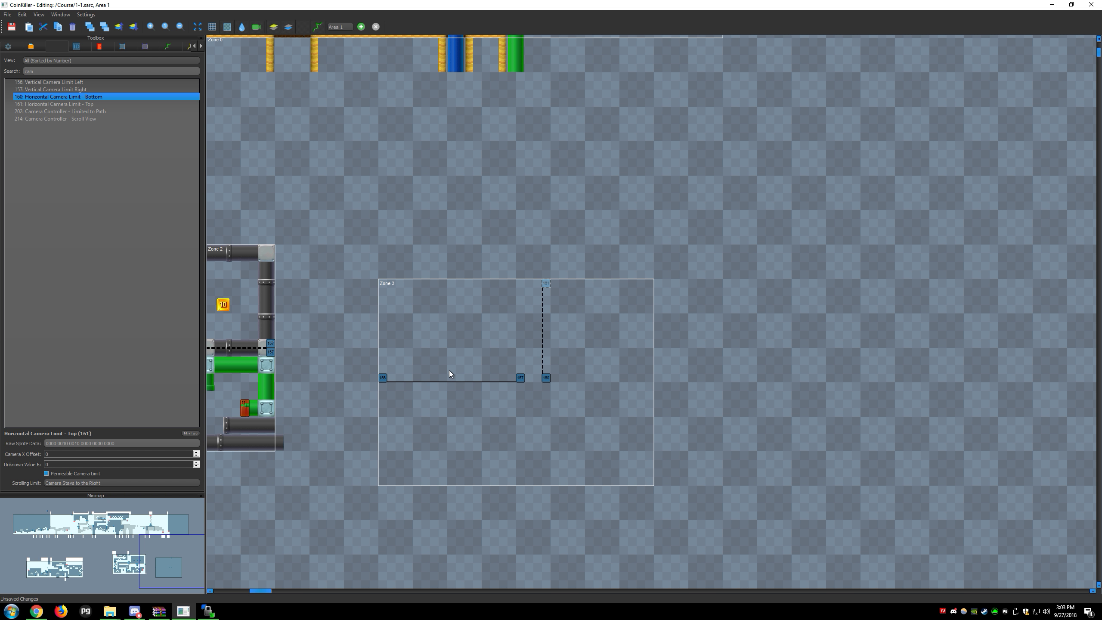
# Shift both the bottom and top horizontal camera limit sprites in zone 3 half a tile to the left
pyautogui.click(471, 278)
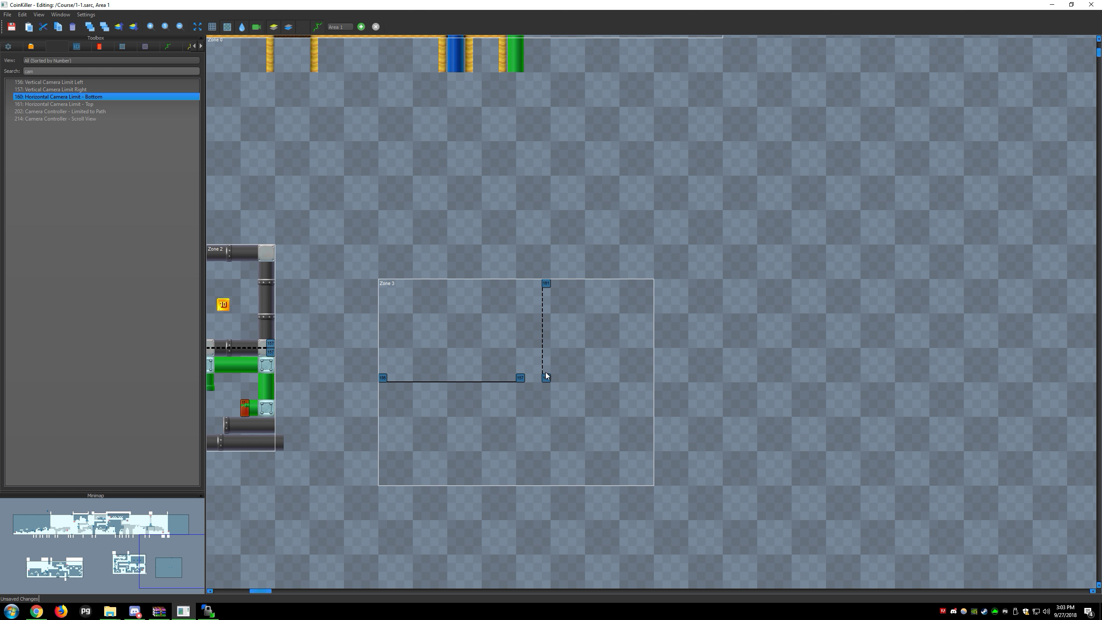
pyautogui.moveTo(544, 376); pyautogui.dragTo(536, 377)
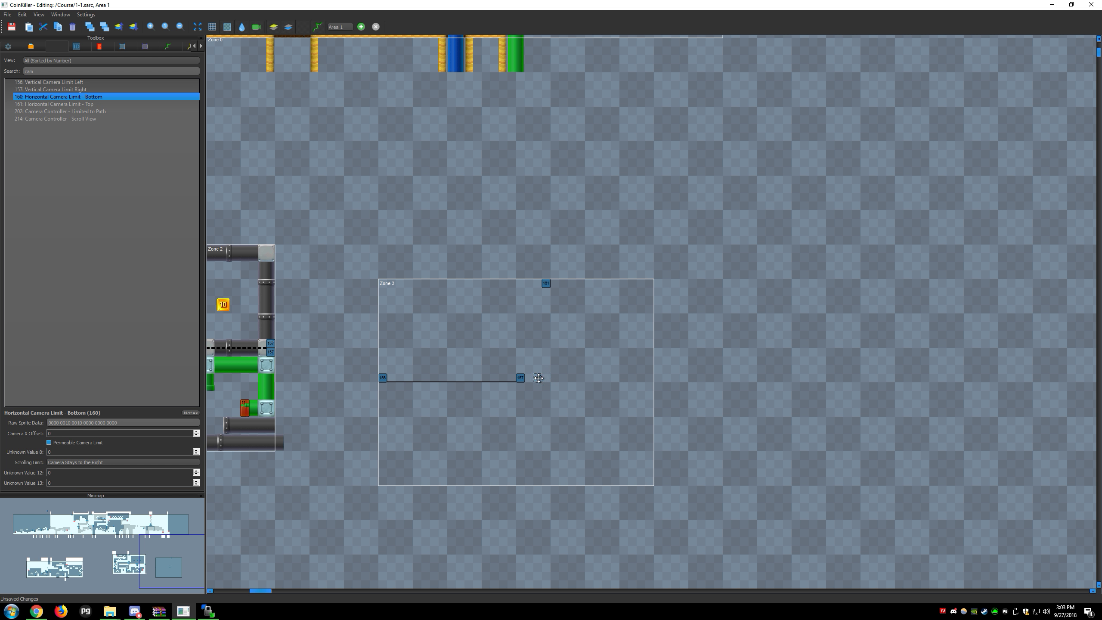
pyautogui.click(545, 285)
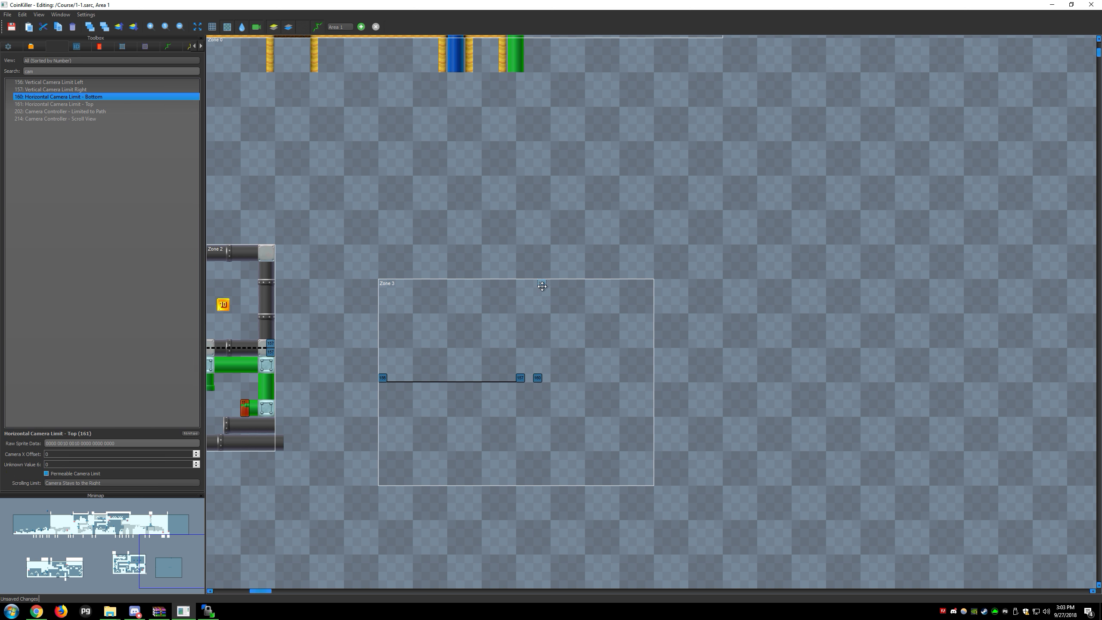
pyautogui.moveTo(540, 284); pyautogui.dragTo(535, 285)
# Enable Permeable Camera Limit on both the left and right vertical camera limit sprites in zone 3
pyautogui.click(383, 377)
pyautogui.click(76, 446)
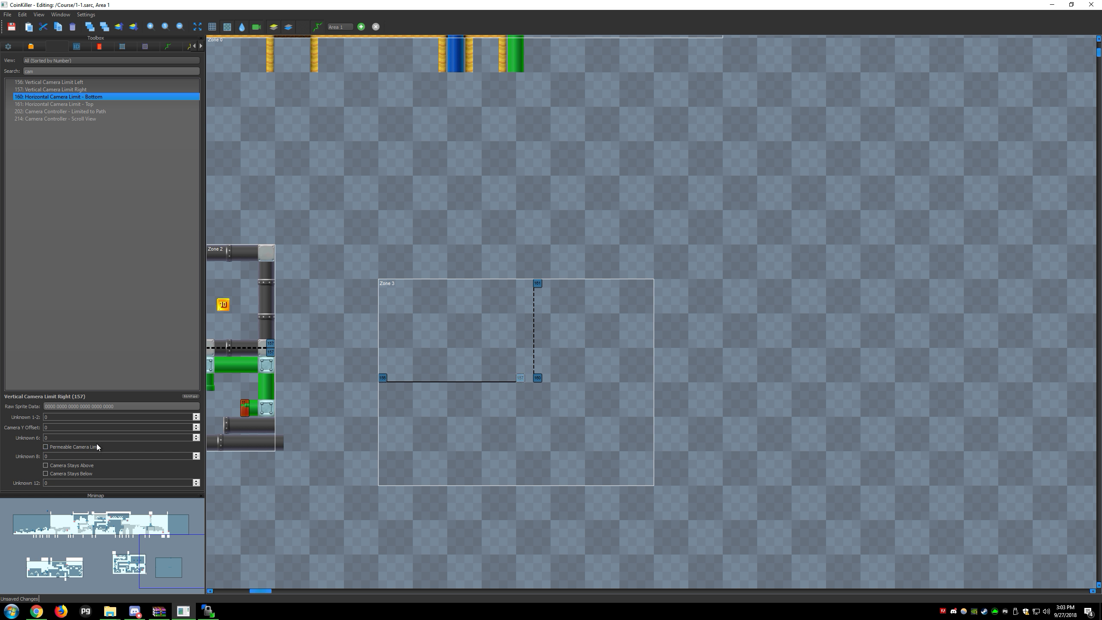
pyautogui.click(471, 376)
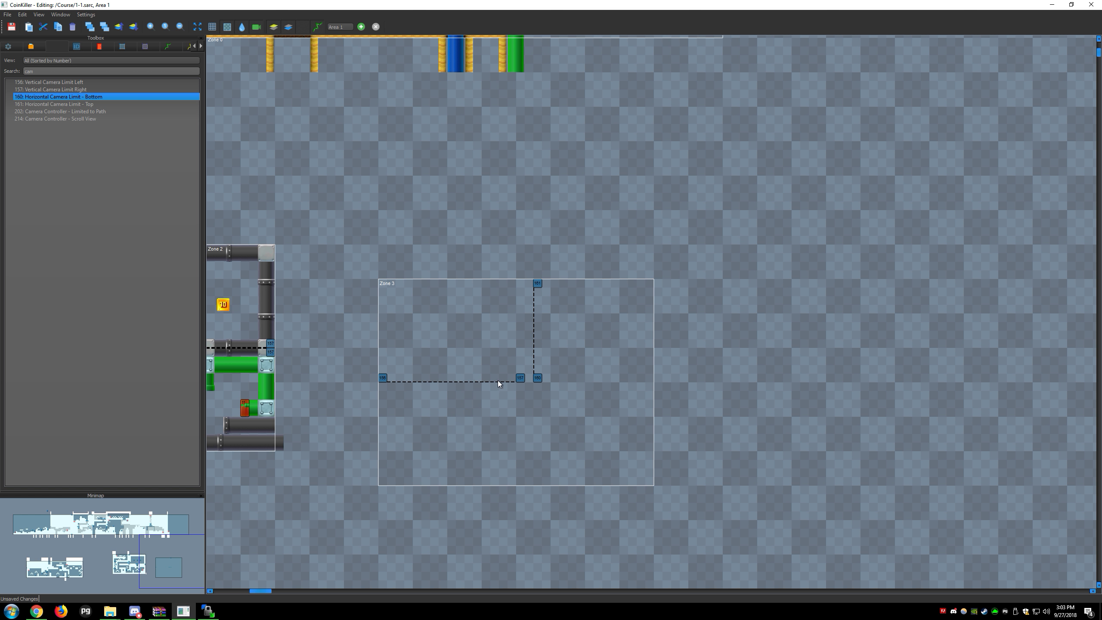
# Enable Camera Stays Above on the left and right vertical camera limit sprites
pyautogui.click(517, 378)
pyautogui.click(382, 378)
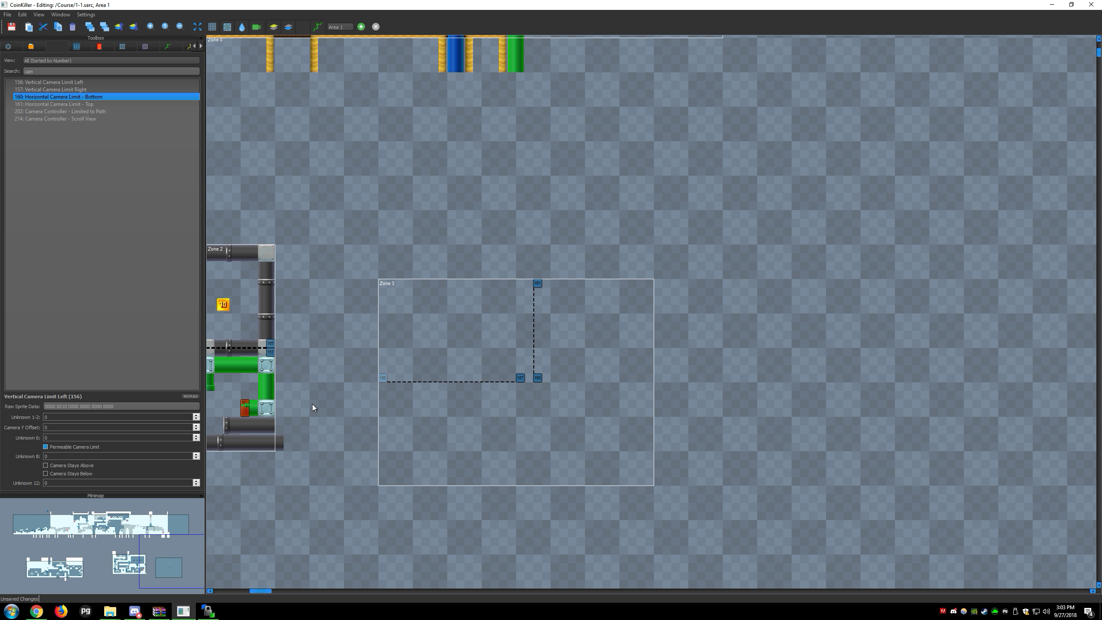
pyautogui.click(86, 466)
pyautogui.click(520, 376)
# Switch both vertical camera limit sprites to Camera Stays Below, with Camera Stays Above turned off
pyautogui.click(383, 376)
pyautogui.click(79, 474)
pyautogui.click(520, 377)
pyautogui.click(78, 473)
pyautogui.click(81, 465)
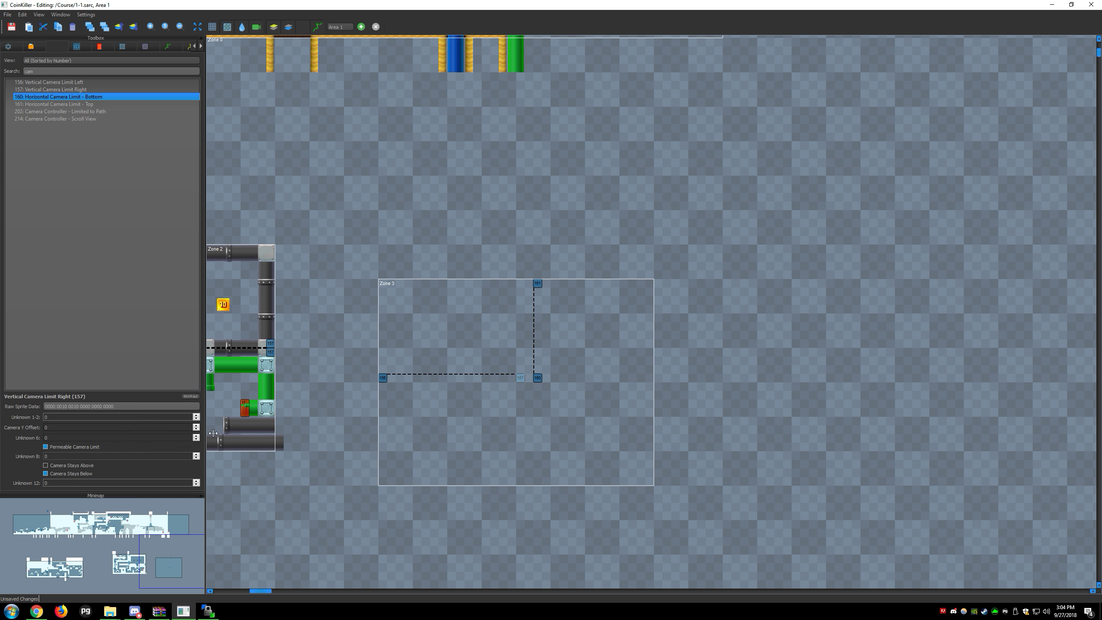
# Delete zone 3 together with its four vertical and horizontal camera limit sprites
pyautogui.click(450, 399)
pyautogui.click(523, 376)
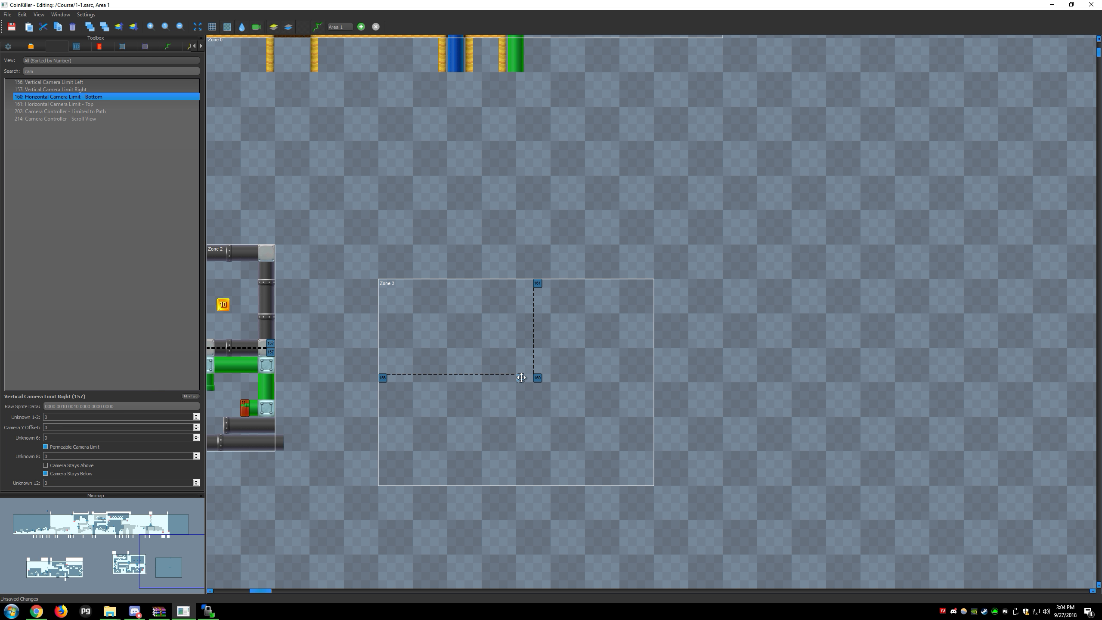
pyautogui.click(384, 378)
pyautogui.moveTo(645, 271); pyautogui.dragTo(359, 443)
pyautogui.press('Delete')
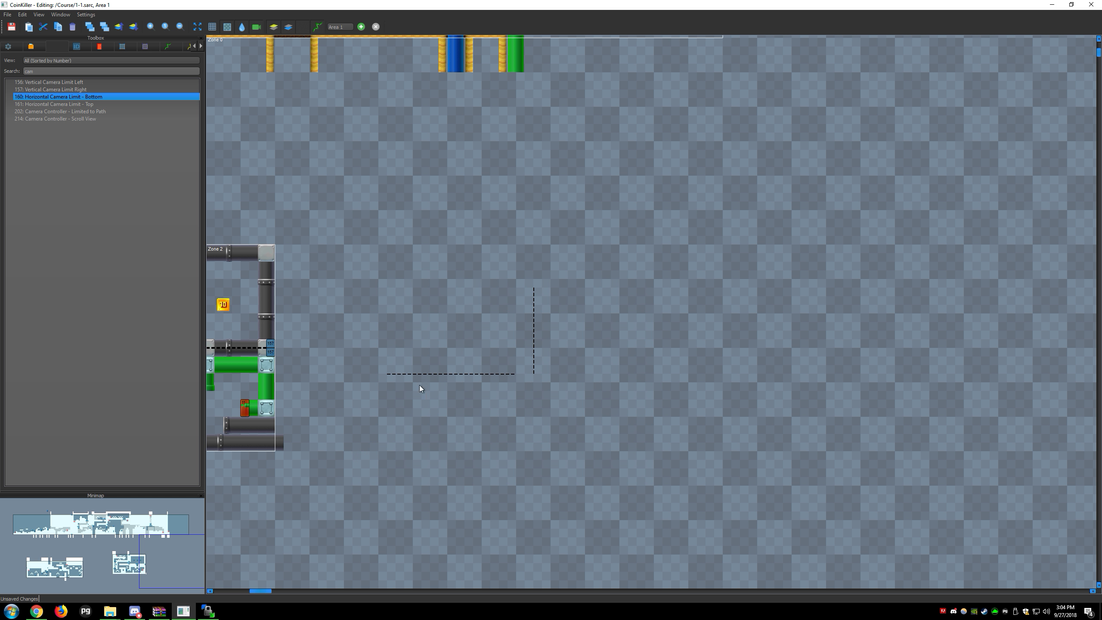
pyautogui.click(256, 29)
pyautogui.click(256, 29)
# Compare the layout of zone 2 with a temporary zone, and remove that temporary zone
pyautogui.moveTo(533, 265); pyautogui.dragTo(742, 278)
pyautogui.moveTo(739, 331); pyautogui.dragTo(1074, 255)
pyautogui.moveTo(445, 280); pyautogui.dragTo(373, 277)
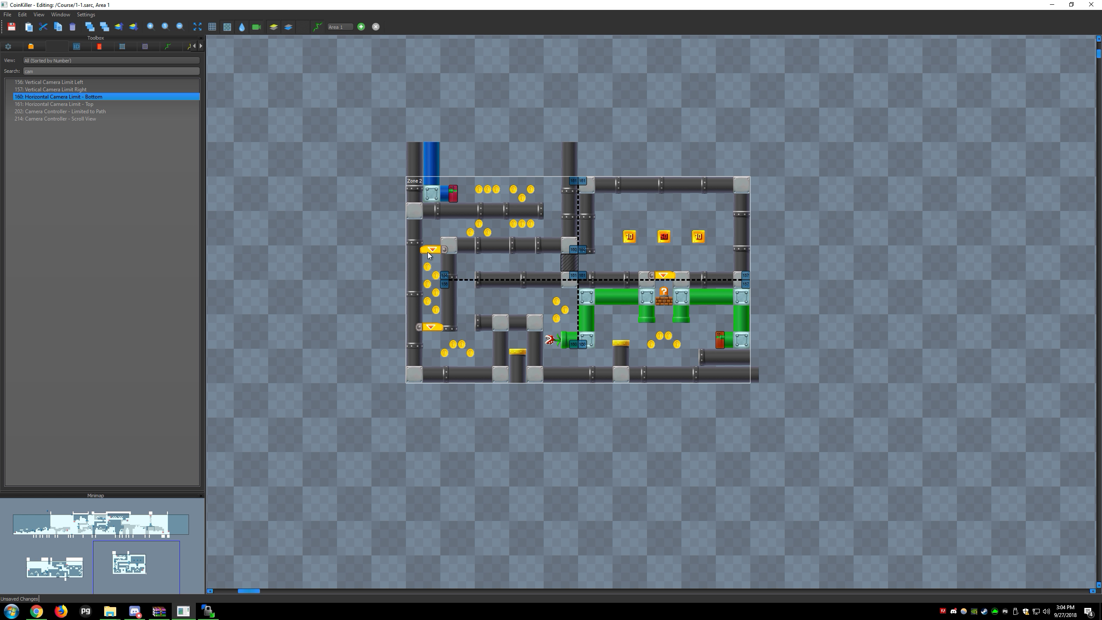
pyautogui.click(412, 179)
pyautogui.rightClick(456, 114)
pyautogui.moveTo(381, 66); pyautogui.dragTo(430, 433)
pyautogui.press('Delete')
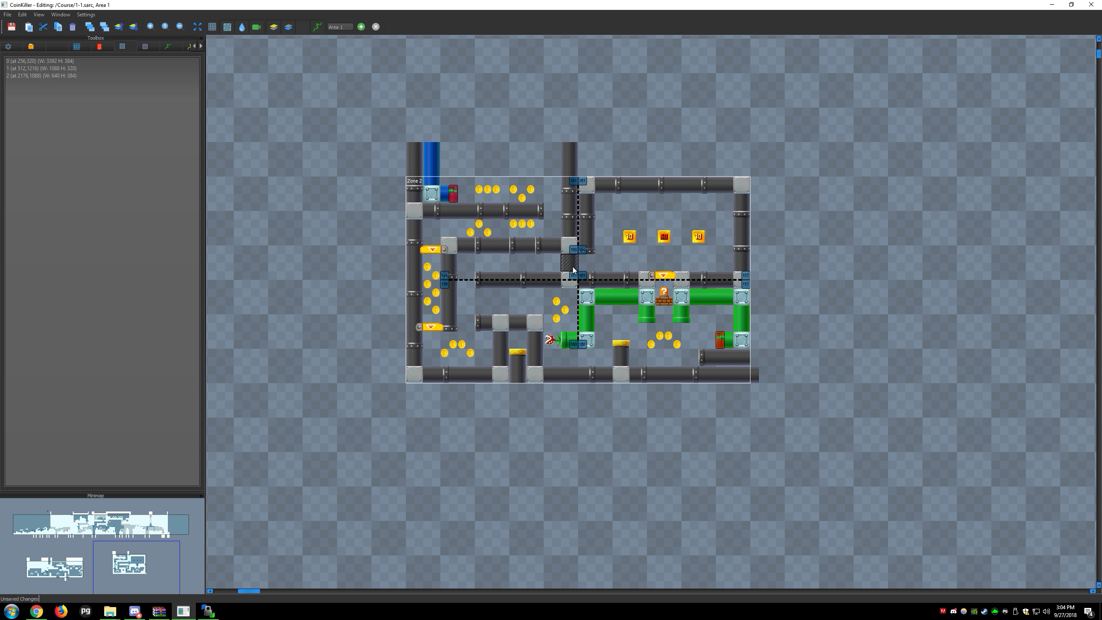
# Examine the scrolling limit settings of the paired top and bottom horizontal camera limit sprites above the passage in zone 2
pyautogui.click(573, 248)
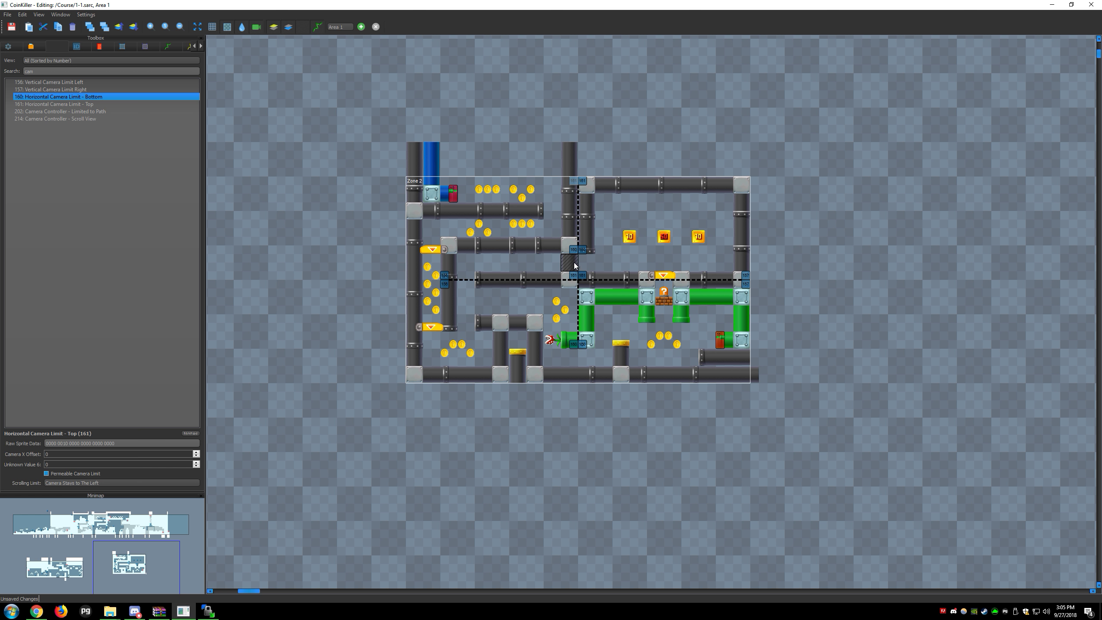
pyautogui.click(636, 212)
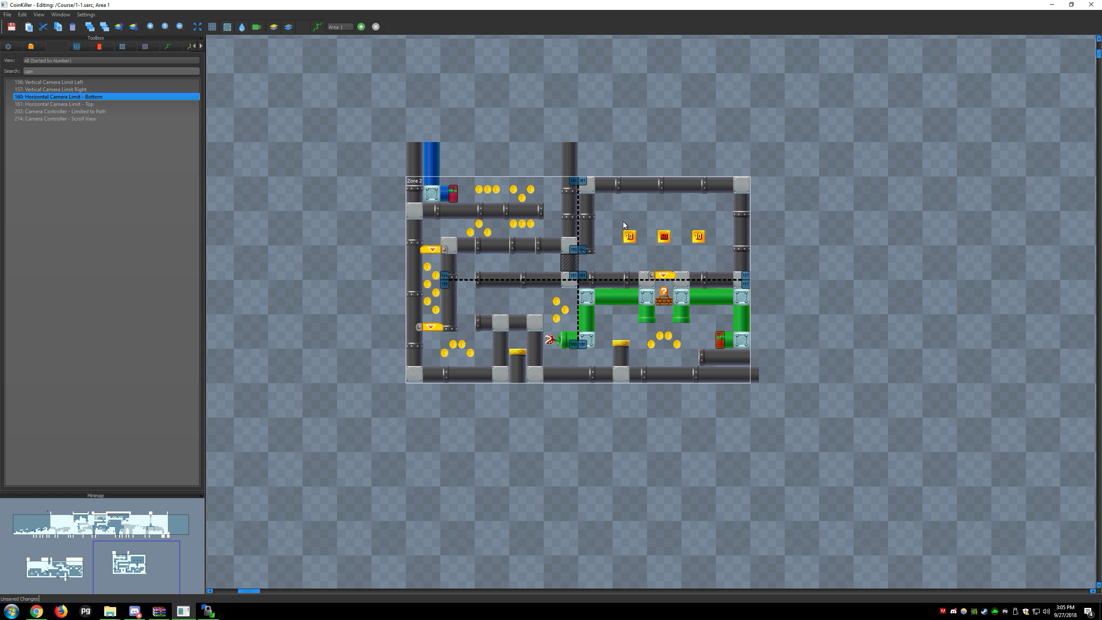
pyautogui.click(571, 188)
pyautogui.click(573, 250)
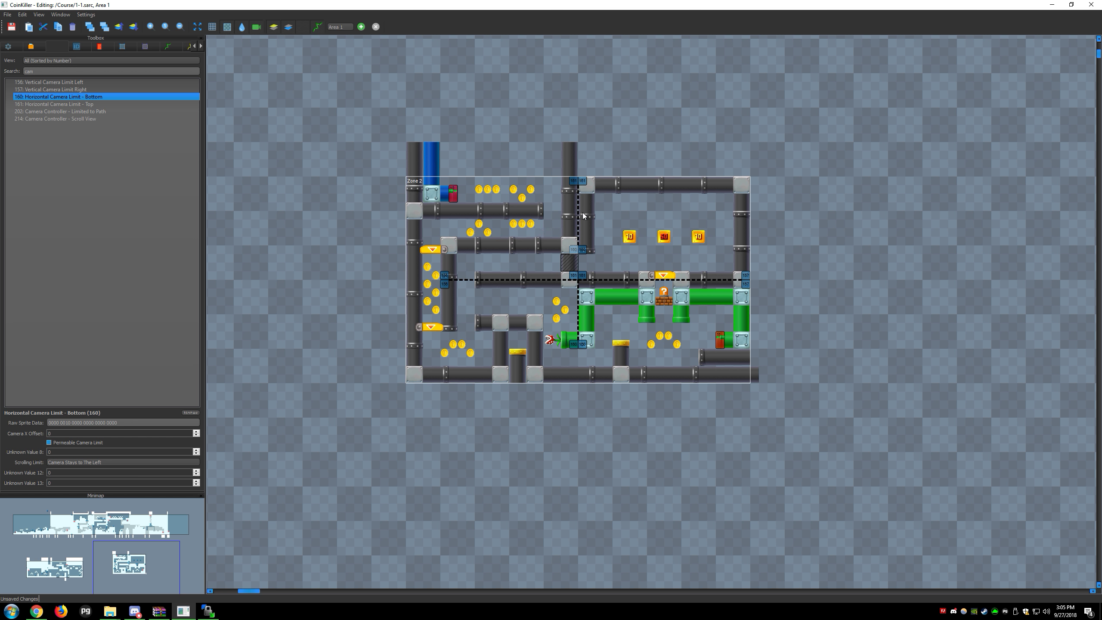
pyautogui.click(578, 177)
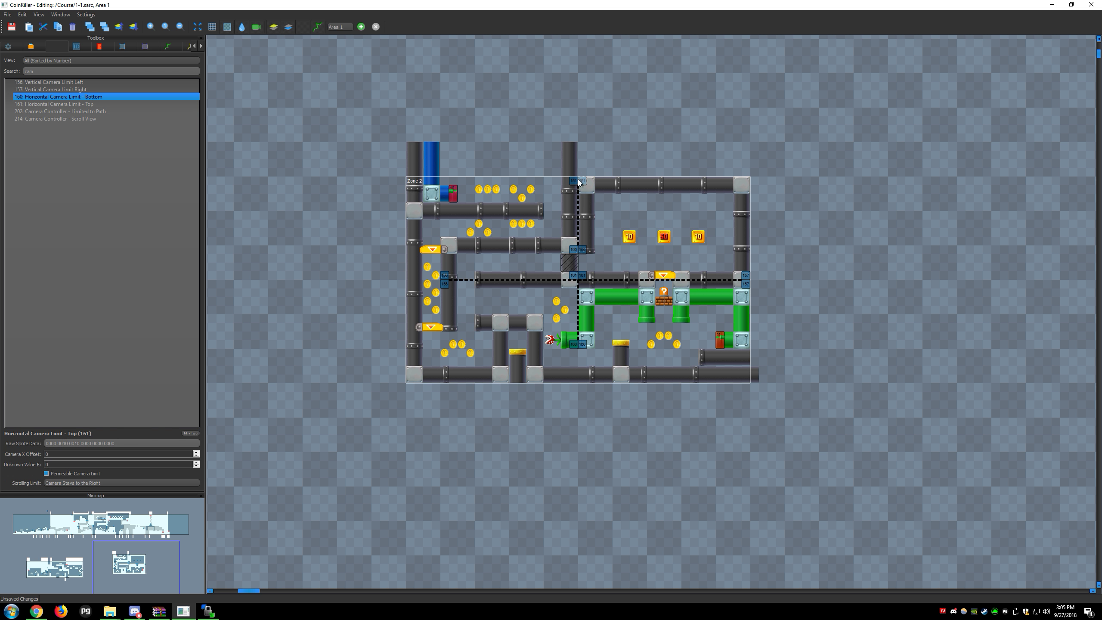
pyautogui.click(574, 263)
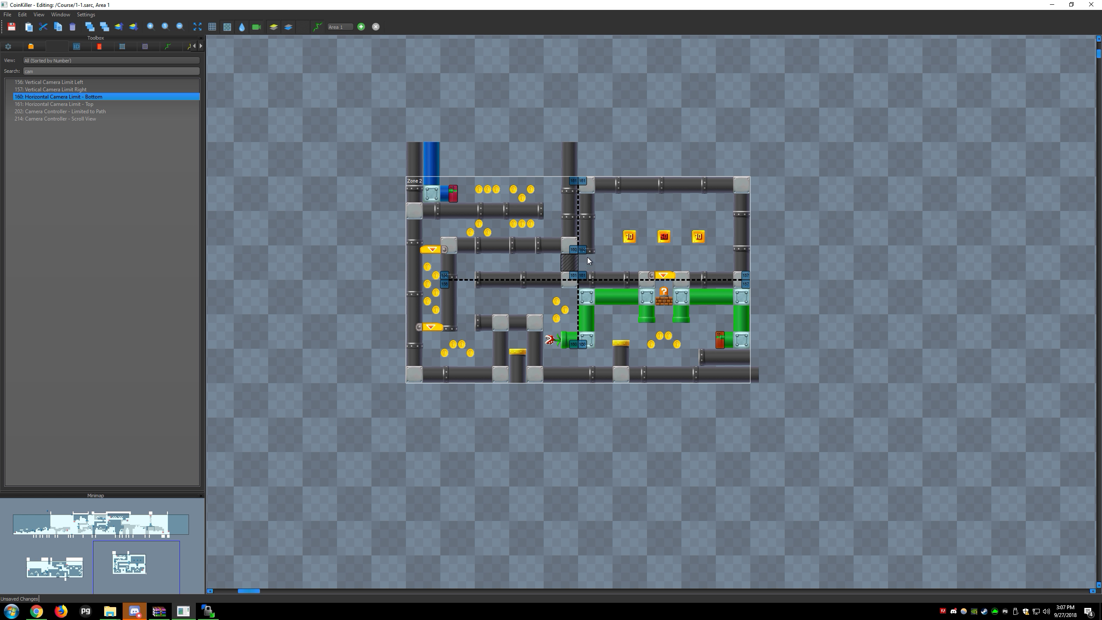
pyautogui.click(574, 181)
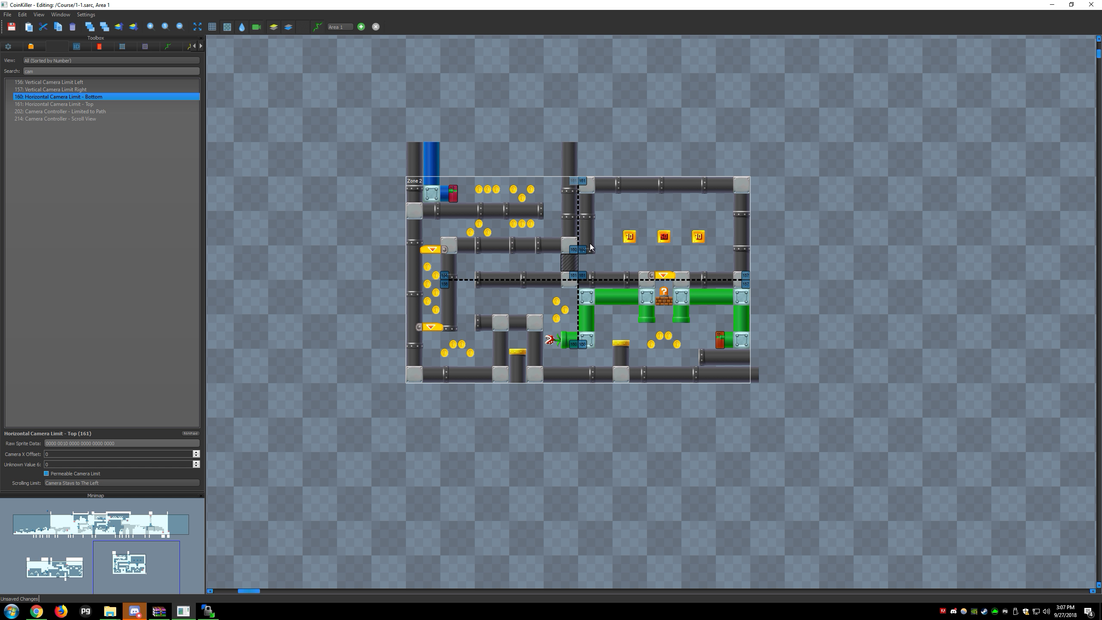
pyautogui.click(582, 181)
pyautogui.rightClick(580, 257)
pyautogui.moveTo(584, 260); pyautogui.dragTo(590, 262)
pyautogui.press('Delete')
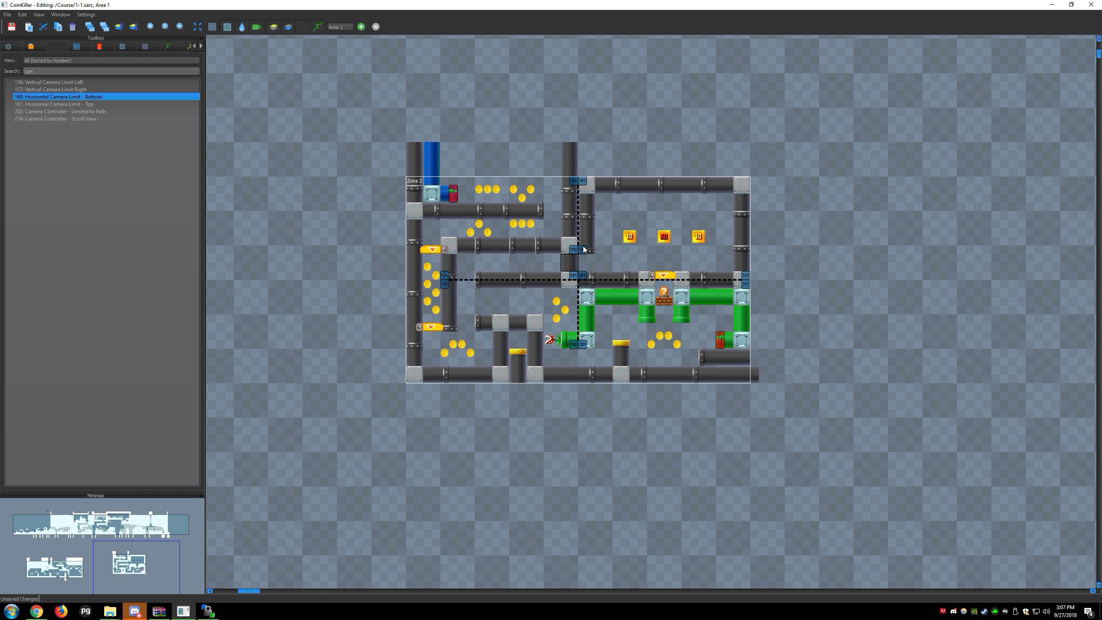
# Move the right-hand bottom horizontal camera limit sprite above zone 2's central passage down to the limit sprites below the passage
pyautogui.click(582, 276)
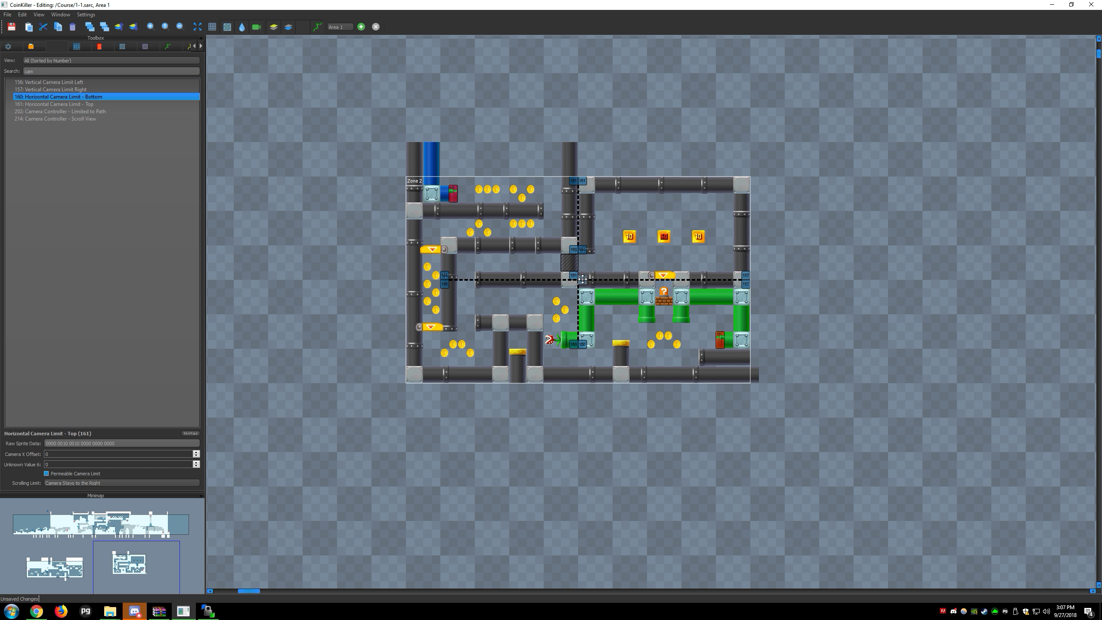
pyautogui.moveTo(585, 251); pyautogui.dragTo(586, 274)
pyautogui.click(591, 260)
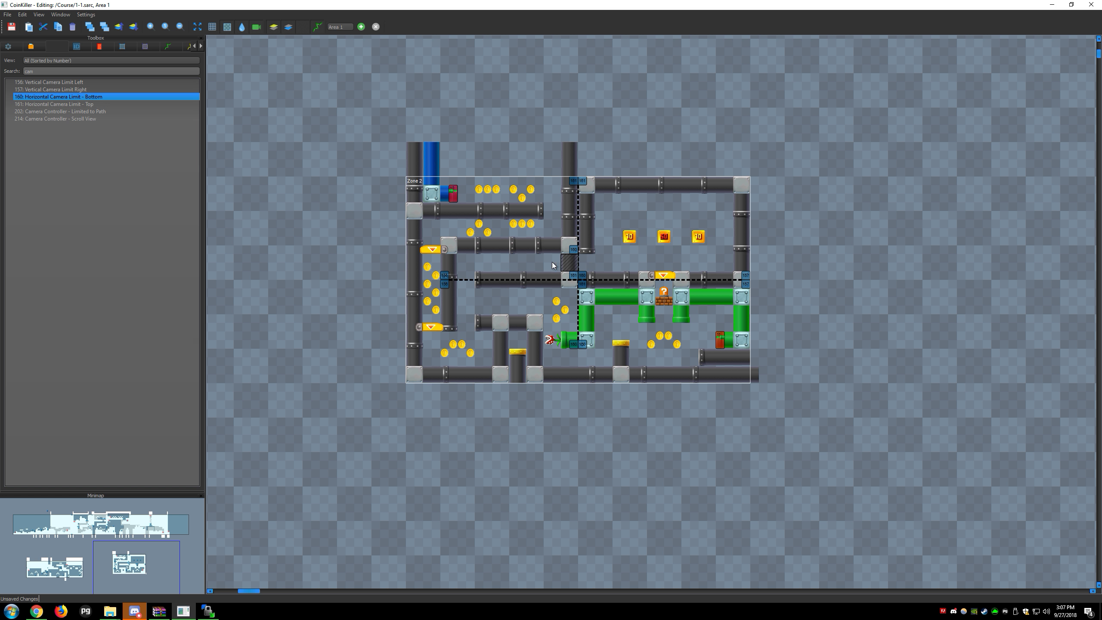